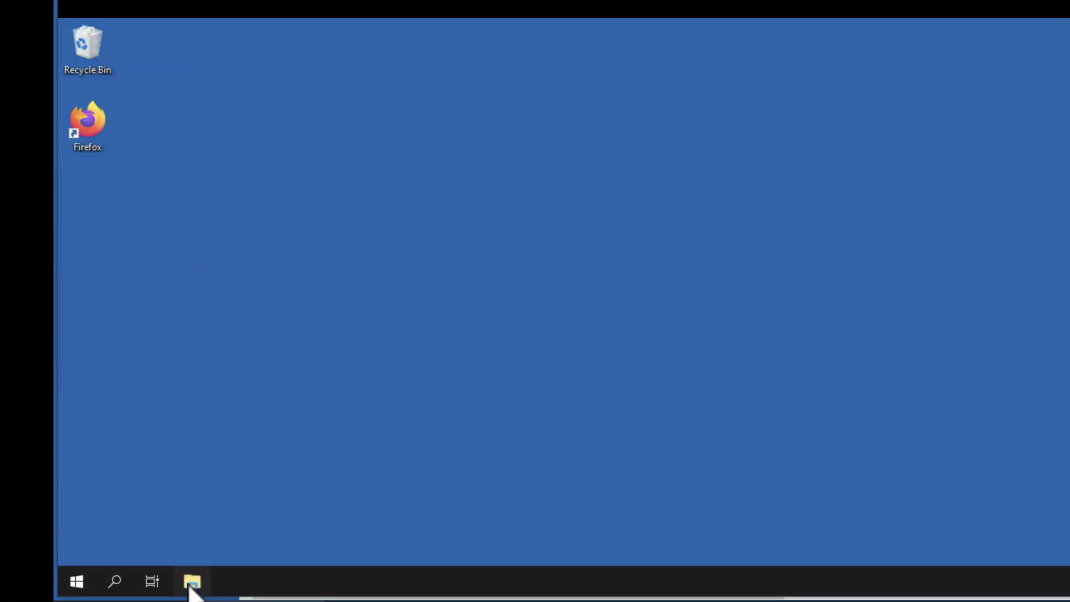
- Open File Explorer and browse to the Shares folder on New Volume (S:)
{"action": "left_click", "coordinate": [190, 585]}
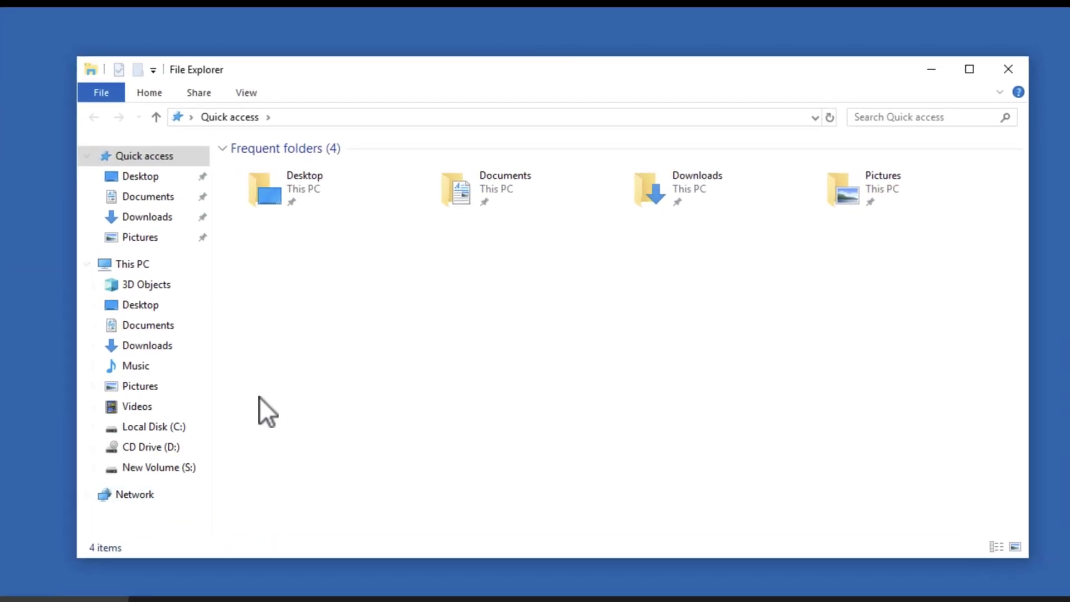
{"action": "left_click", "coordinate": [175, 468]}
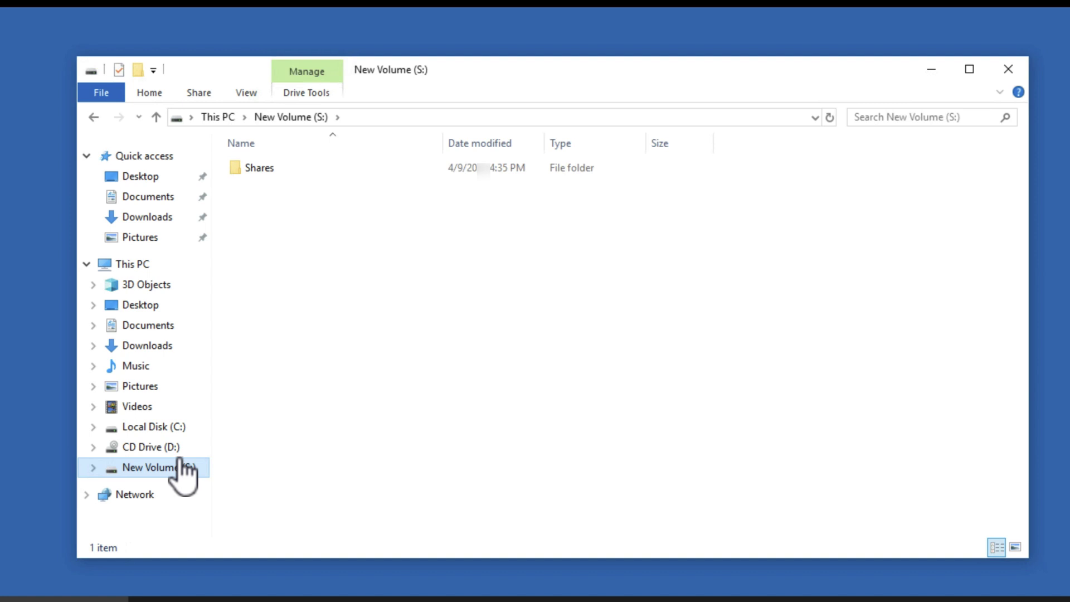
{"action": "double_click", "coordinate": [262, 169]}
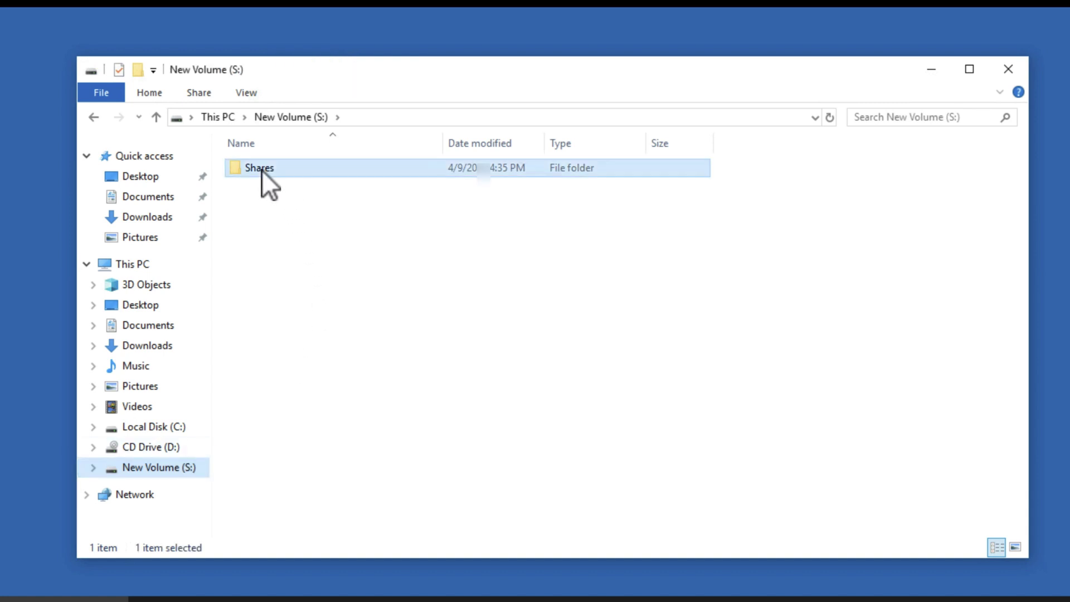
- Create a new folder in Shares named DEM-User-Profiles
{"action": "right_click", "coordinate": [282, 229]}
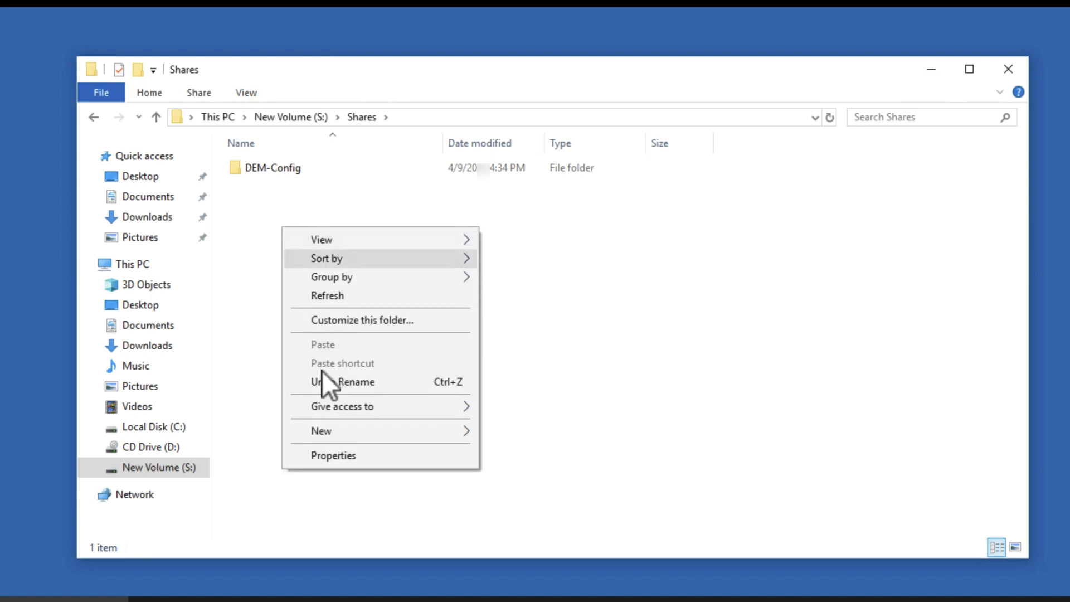
{"action": "mouse_move", "coordinate": [321, 431]}
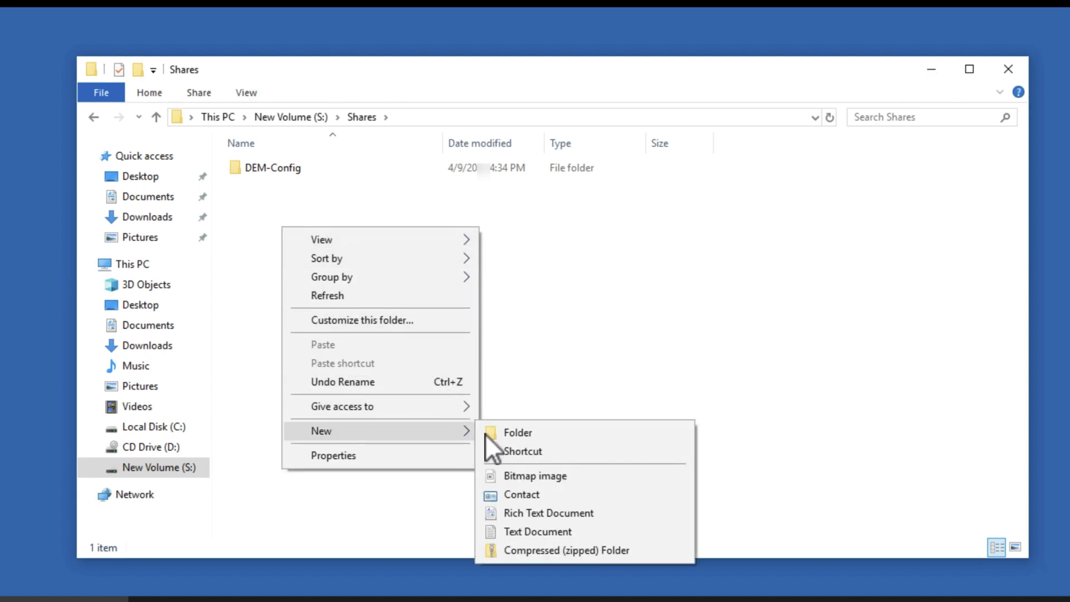
{"action": "left_click", "coordinate": [525, 432]}
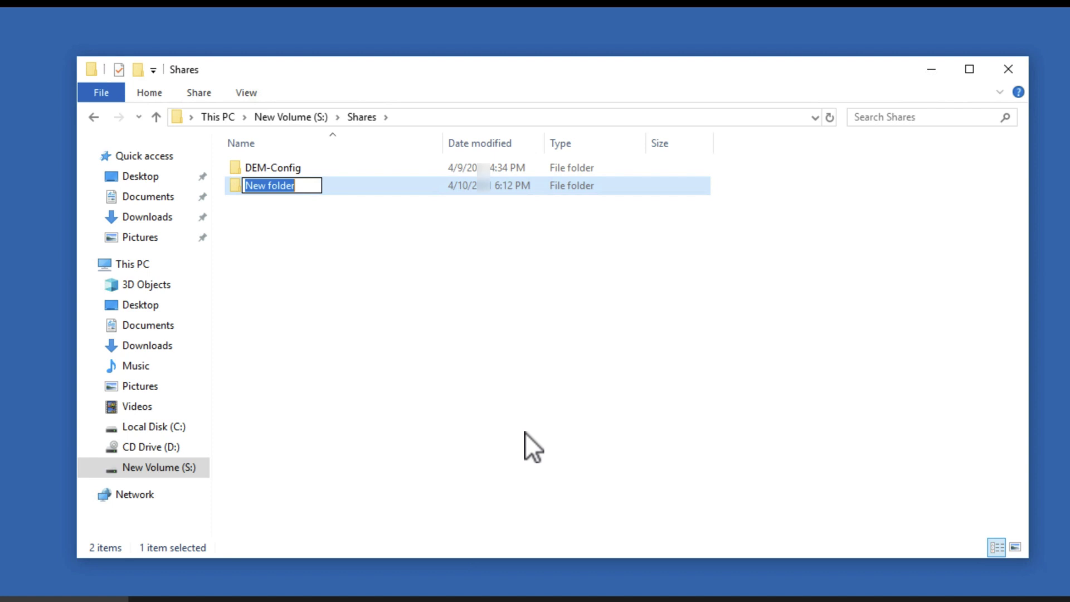
{"action": "type", "text": "D"}
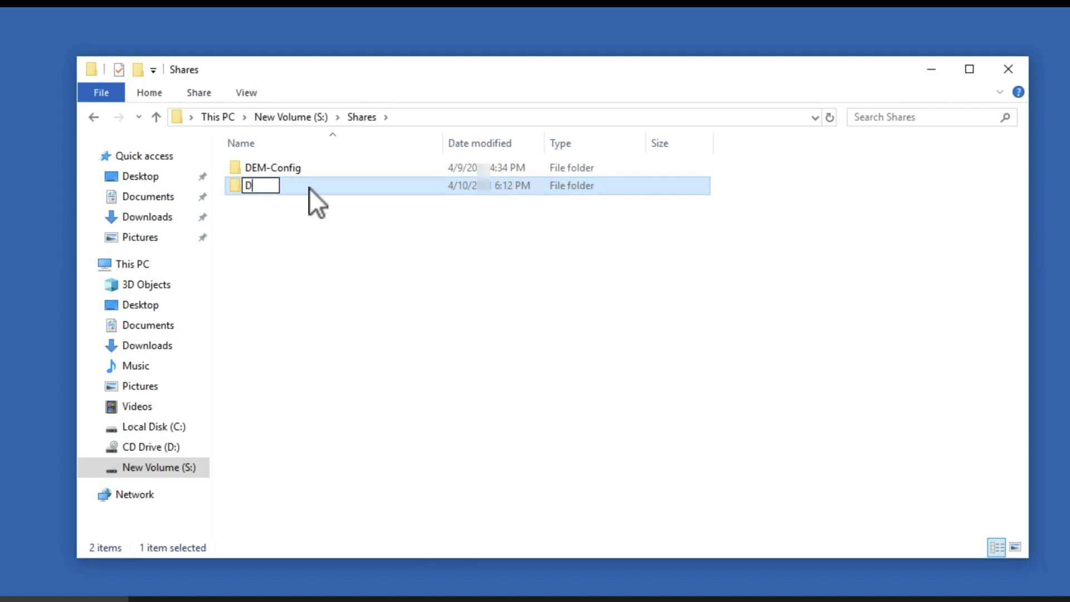
{"action": "type", "text": "EM-U"}
{"action": "type", "text": "ser-"}
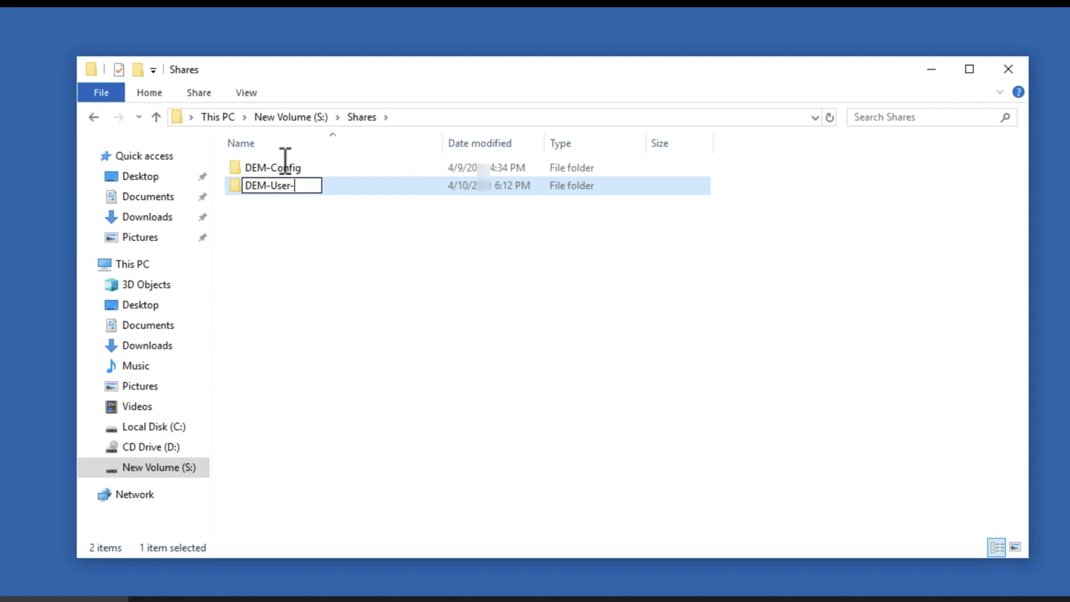
{"action": "type", "text": "Profiles"}
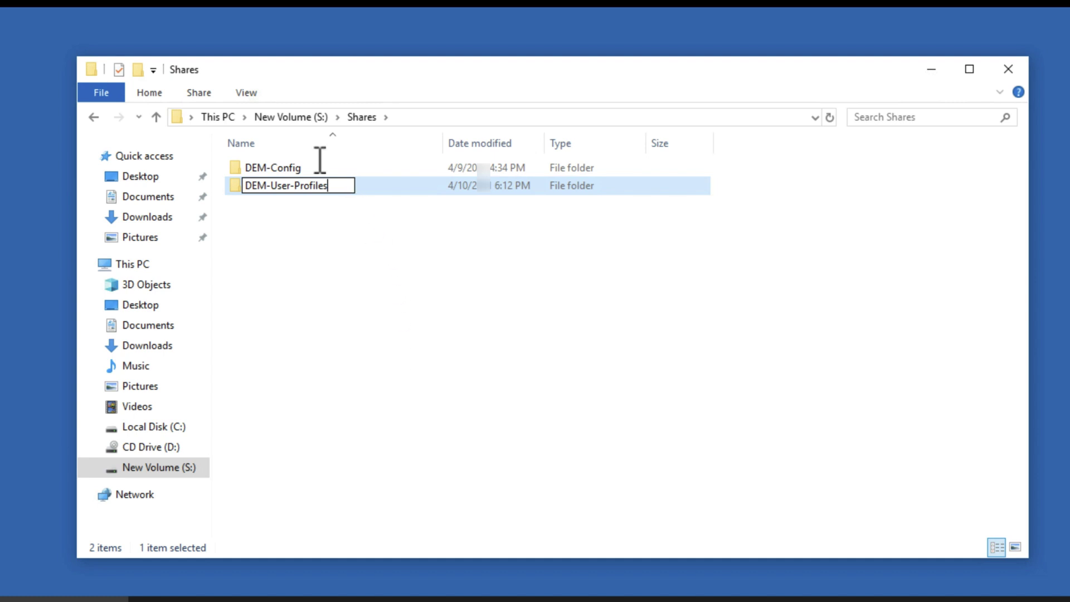
{"action": "key", "text": "Return"}
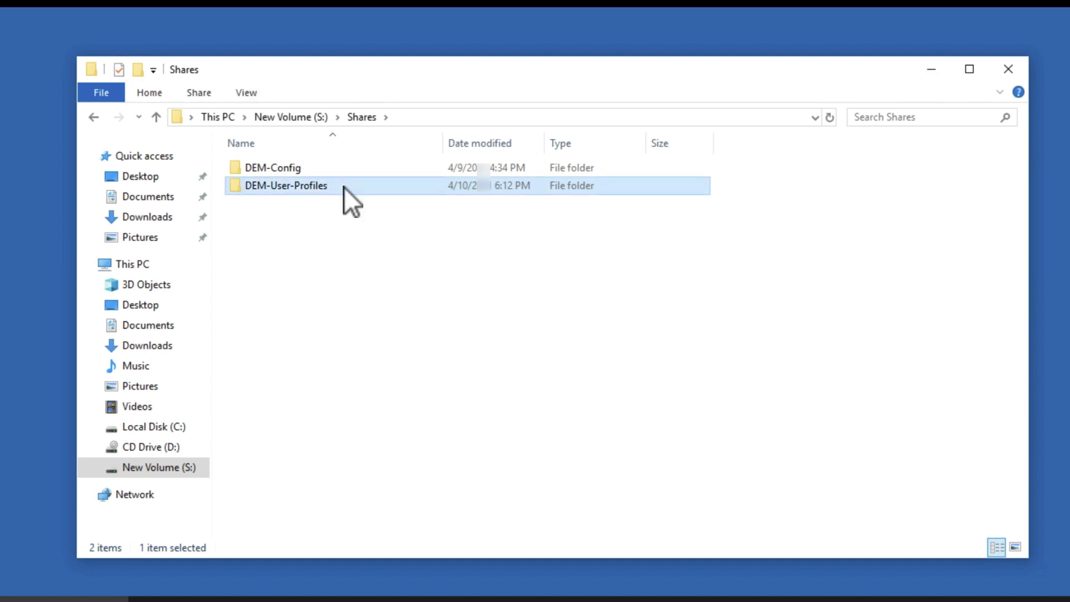
- Turn on Share this folder in Advanced Sharing for DEM-User-Profiles
{"action": "right_click", "coordinate": [294, 191]}
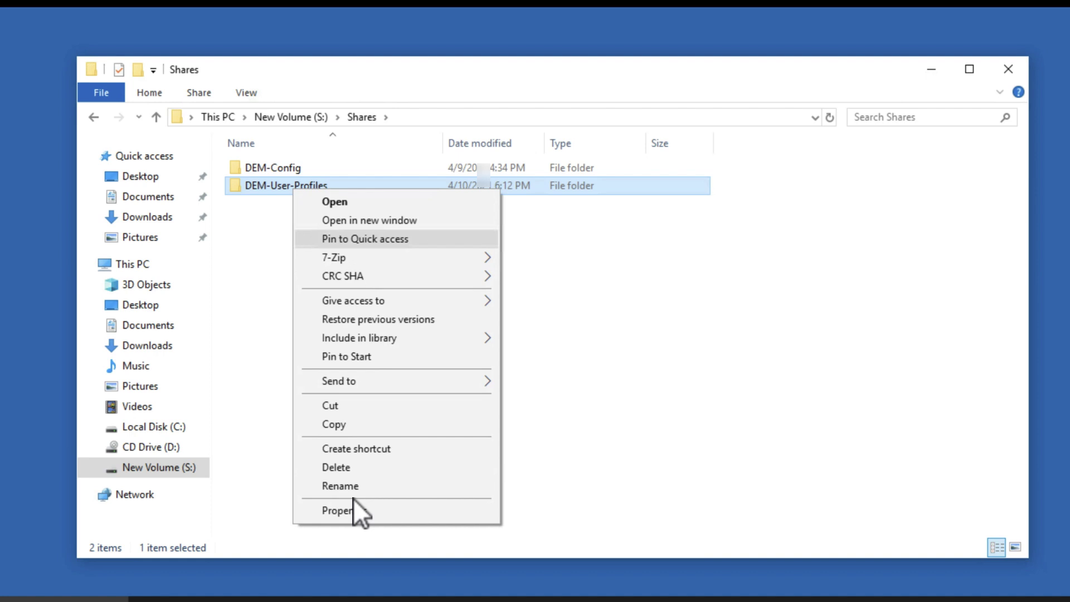
{"action": "left_click", "coordinate": [359, 511]}
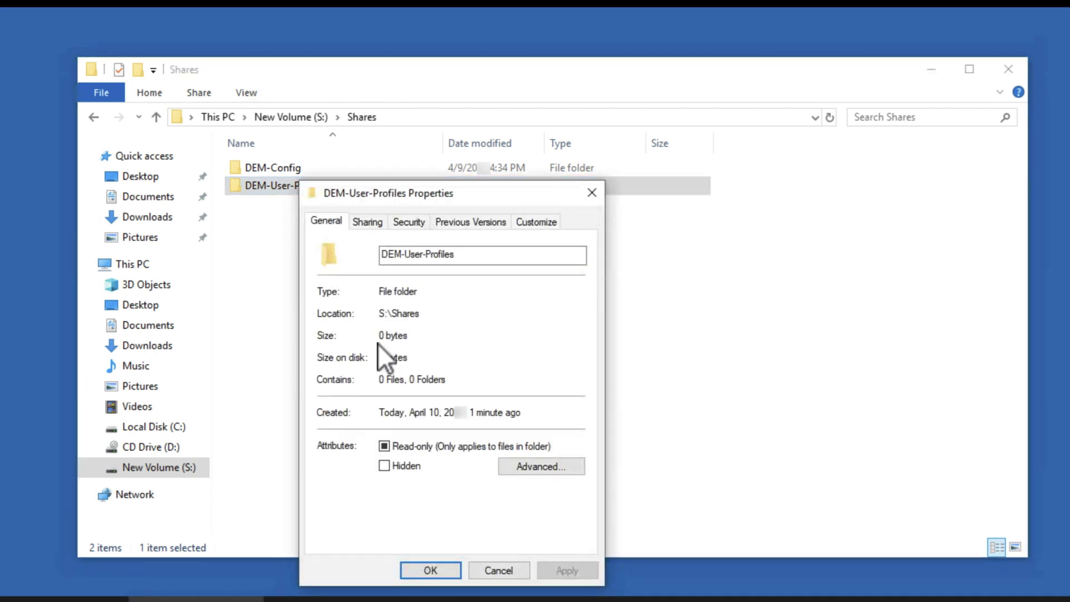
{"action": "left_click", "coordinate": [375, 223]}
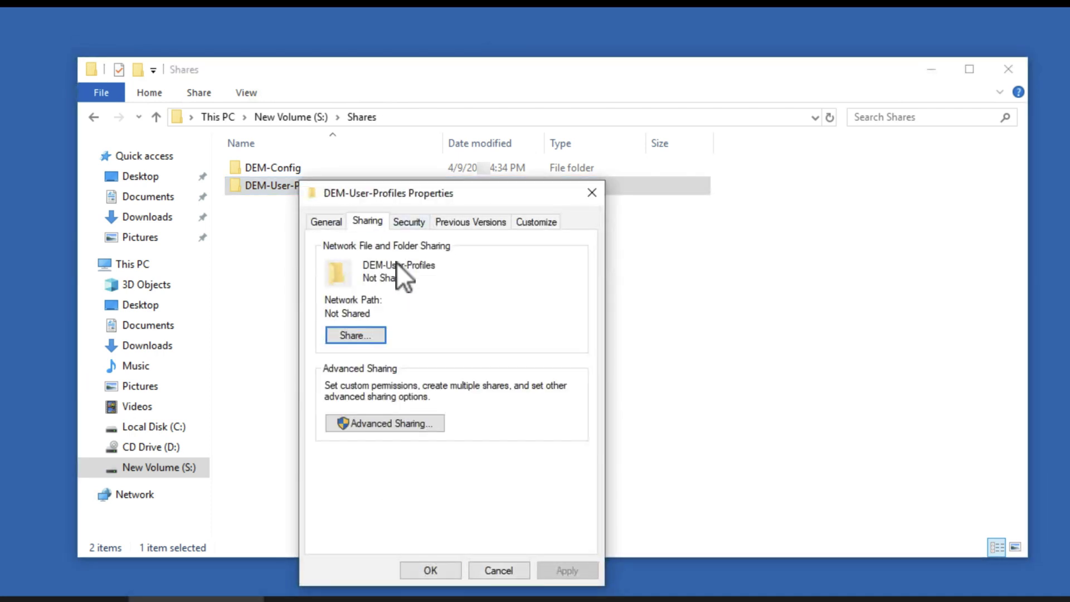
{"action": "left_click", "coordinate": [364, 424]}
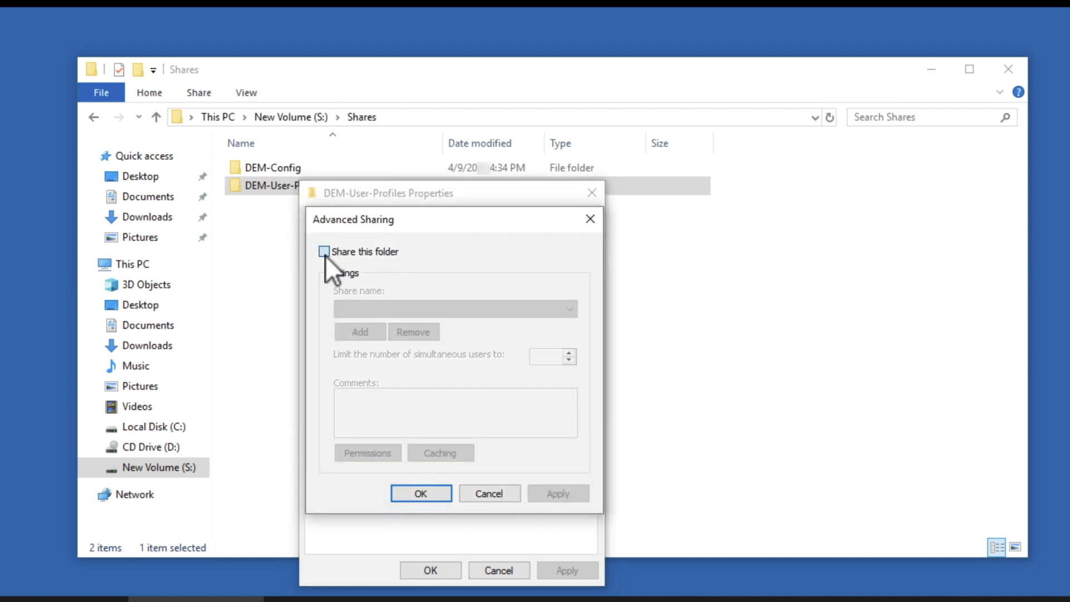
{"action": "left_click", "coordinate": [325, 255]}
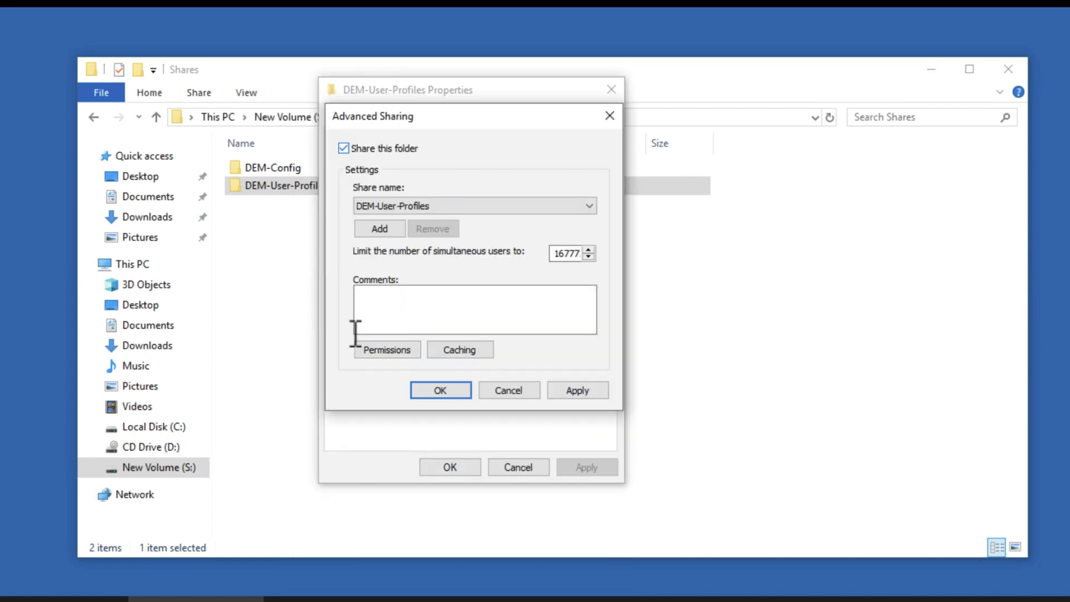
- Allow Everyone Change permission on the share and confirm the sharing
{"action": "left_click", "coordinate": [397, 351]}
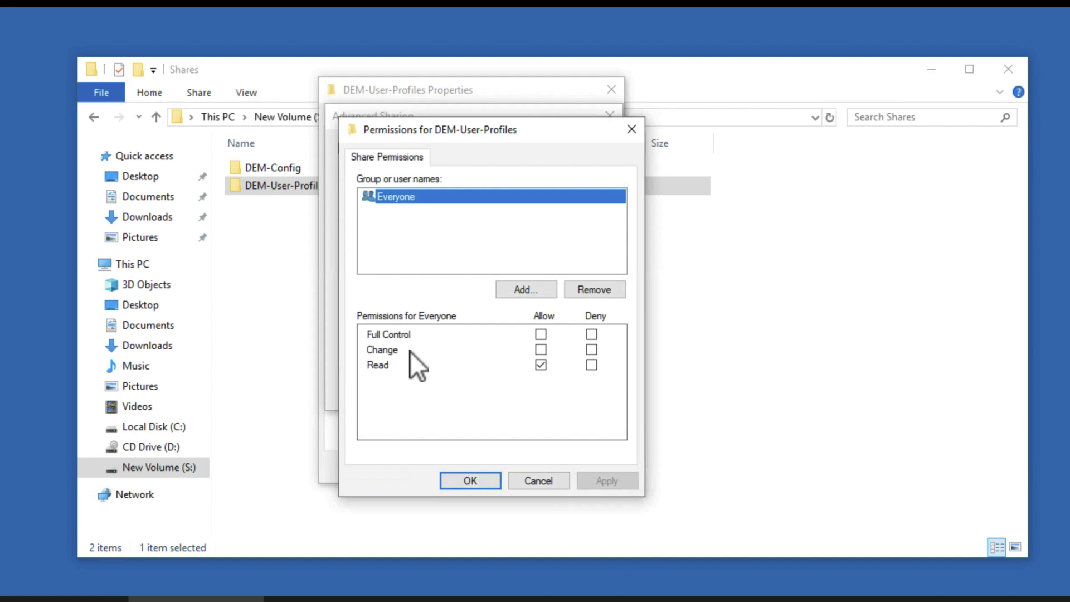
{"action": "left_click", "coordinate": [542, 349]}
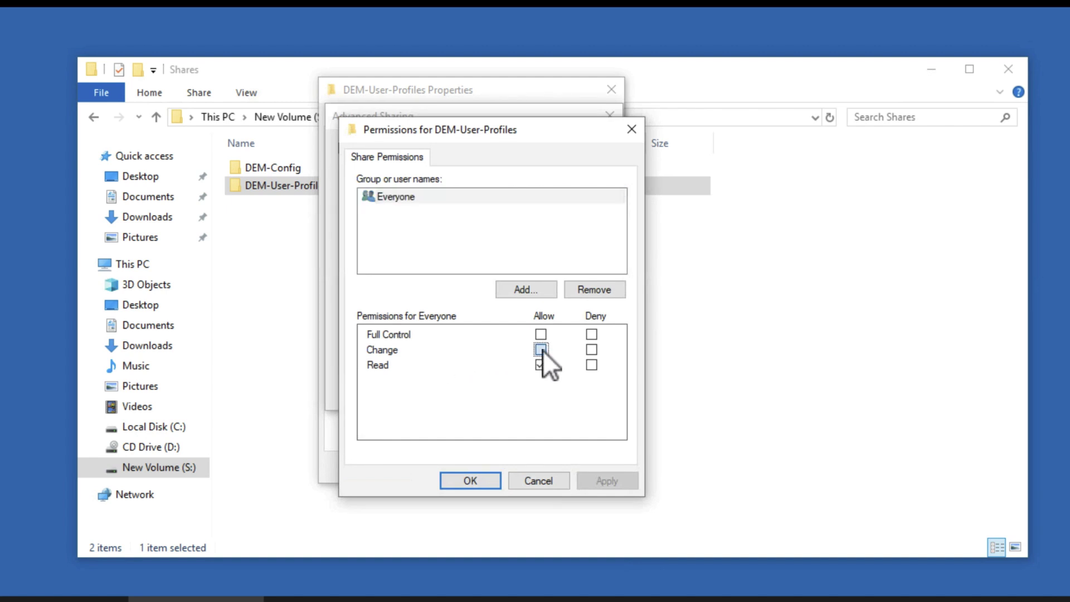
{"action": "left_click", "coordinate": [483, 480]}
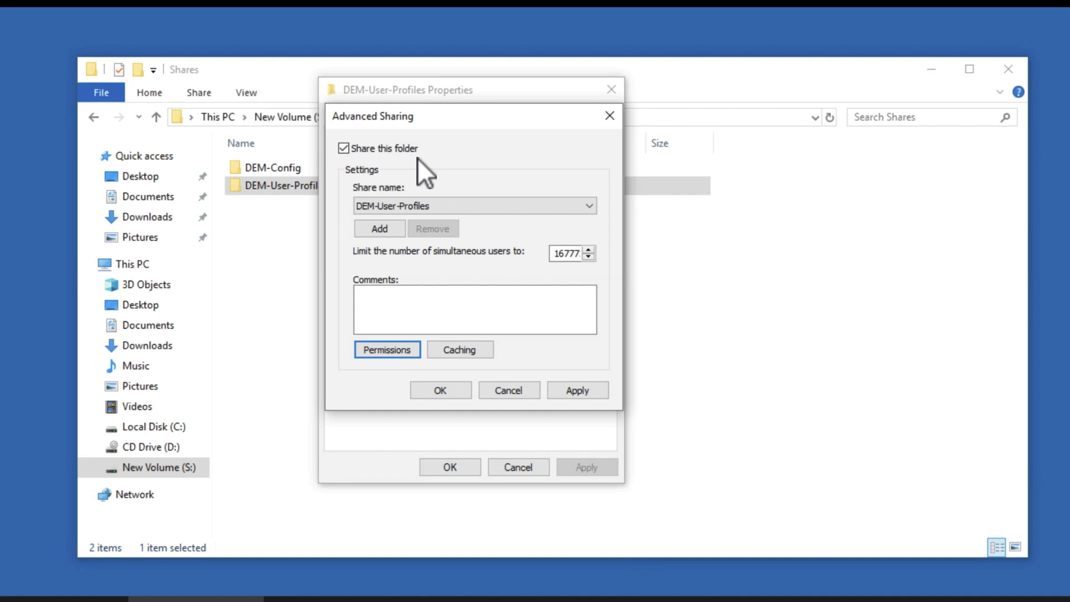
{"action": "left_click", "coordinate": [454, 394]}
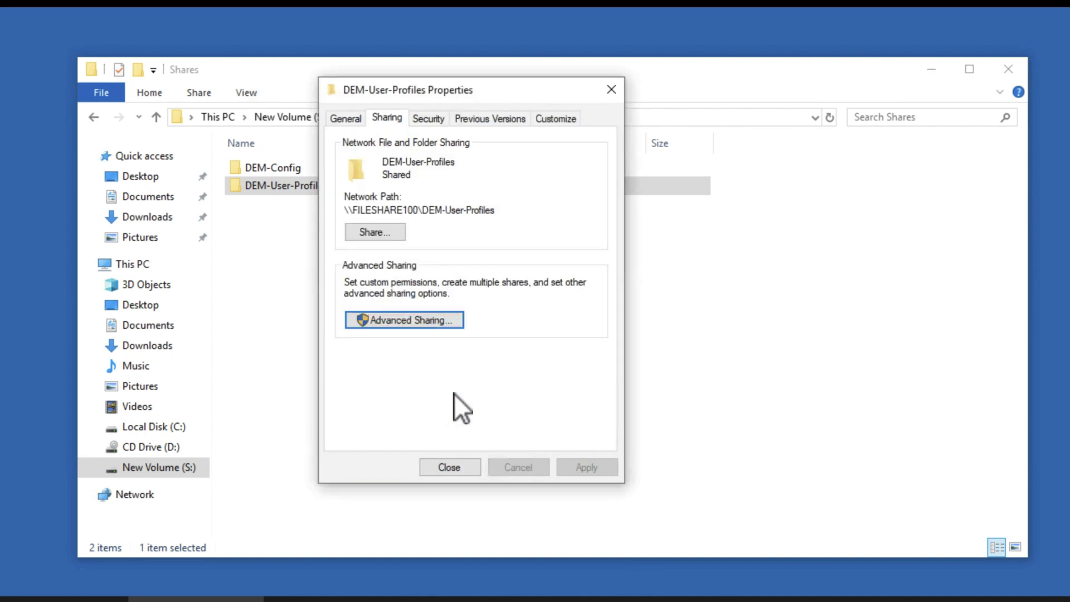
- In Advanced Security for DEM-User-Profiles, add a new entry for Desktop Admins
{"action": "left_click", "coordinate": [429, 120]}
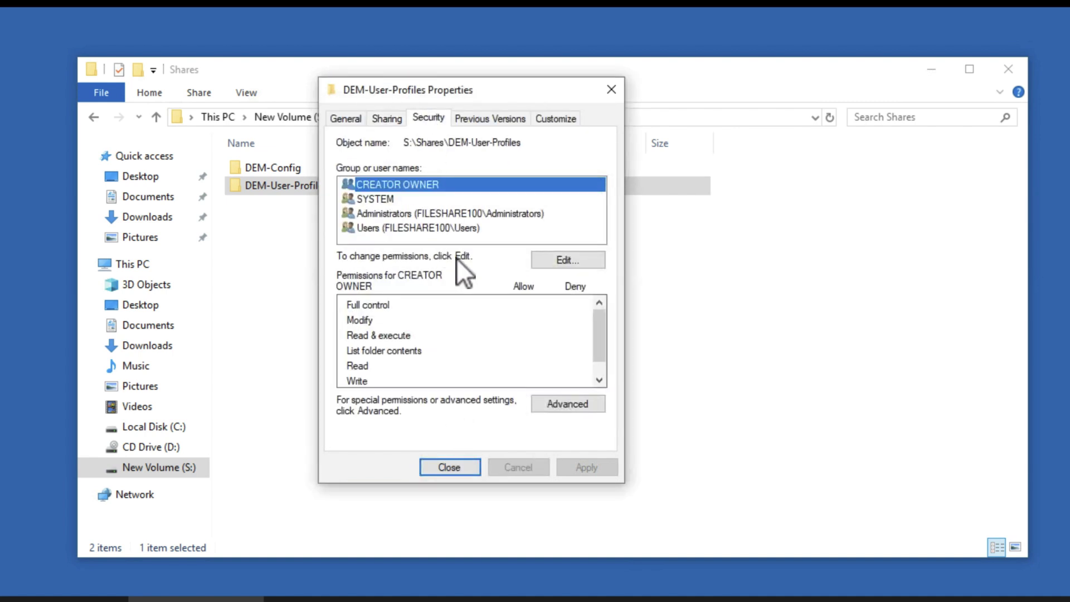
{"action": "left_click", "coordinate": [571, 406]}
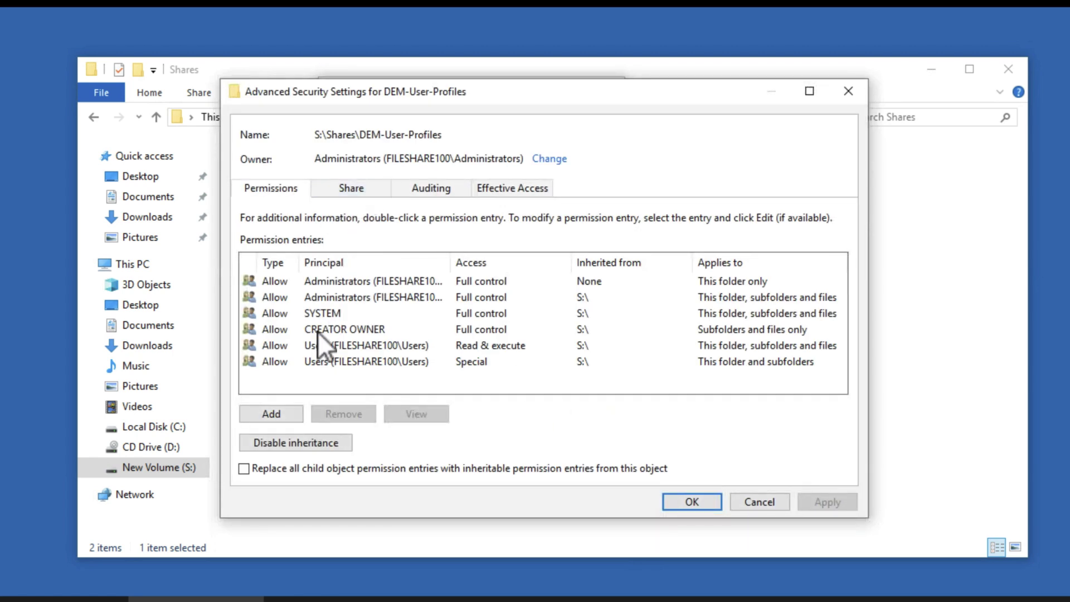
{"action": "left_click", "coordinate": [288, 413]}
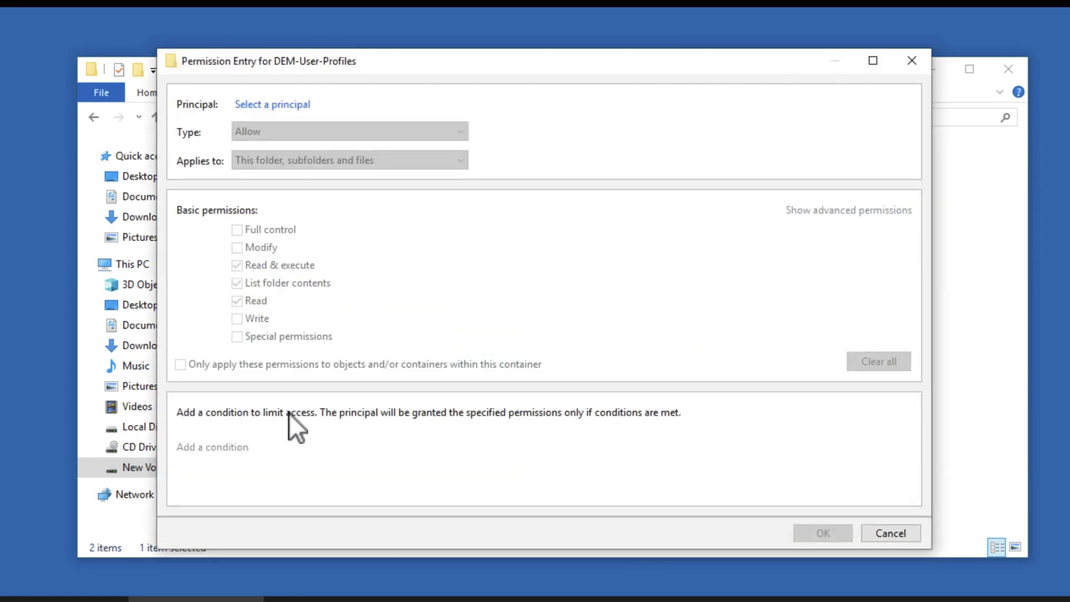
{"action": "left_click", "coordinate": [291, 106]}
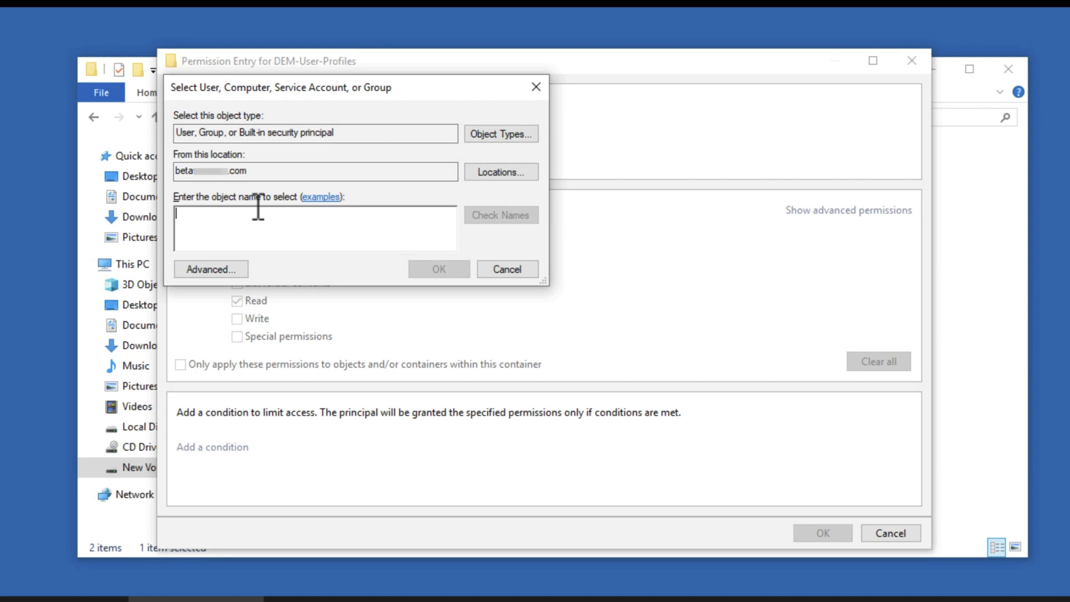
{"action": "type", "text": "De"}
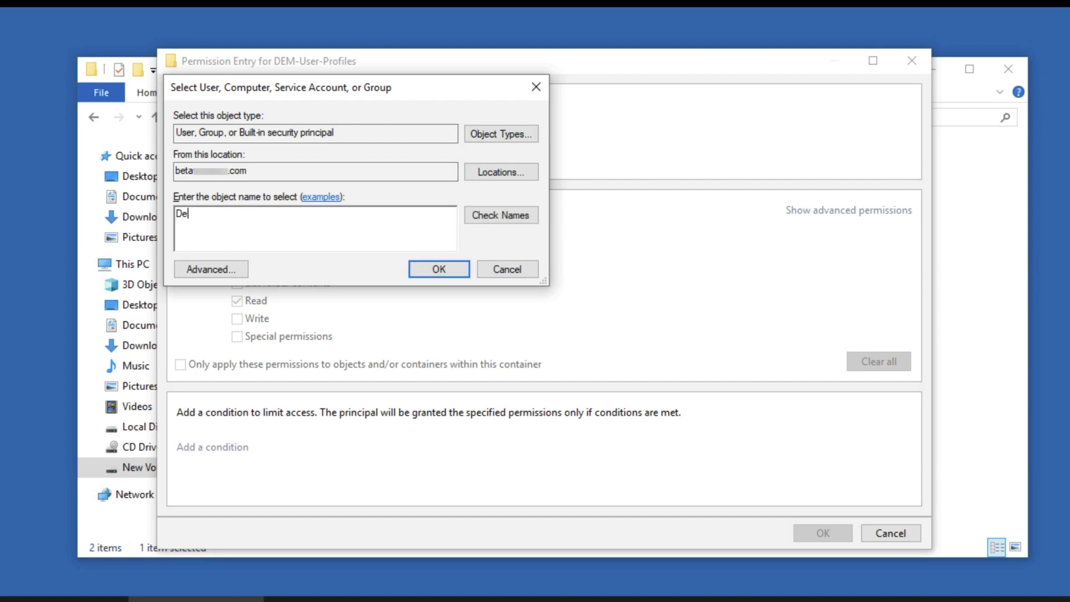
{"action": "type", "text": "sktop A"}
{"action": "type", "text": "d"}
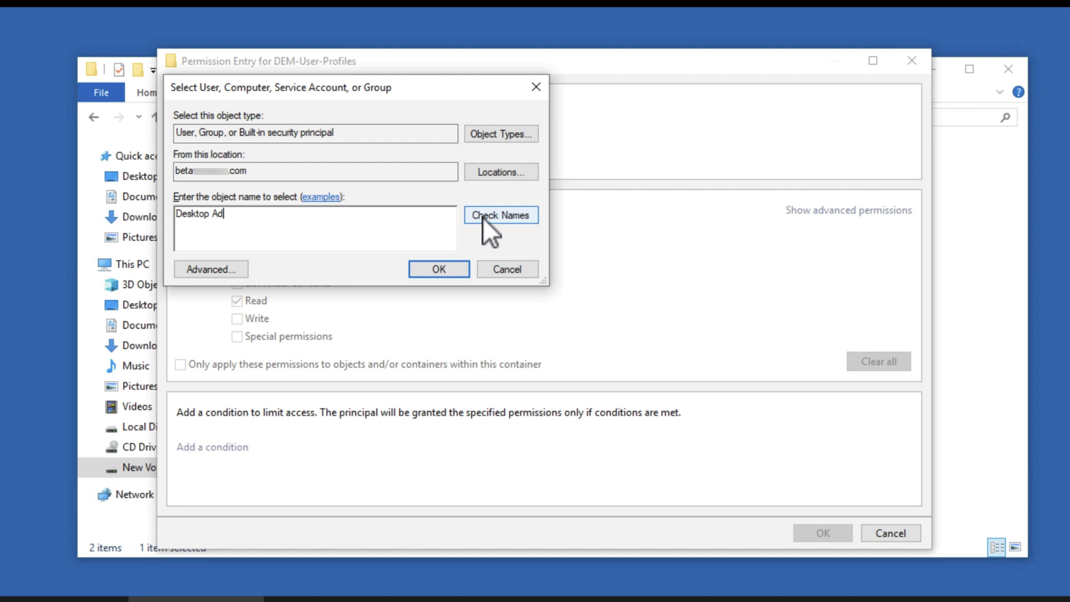
{"action": "left_click", "coordinate": [483, 216]}
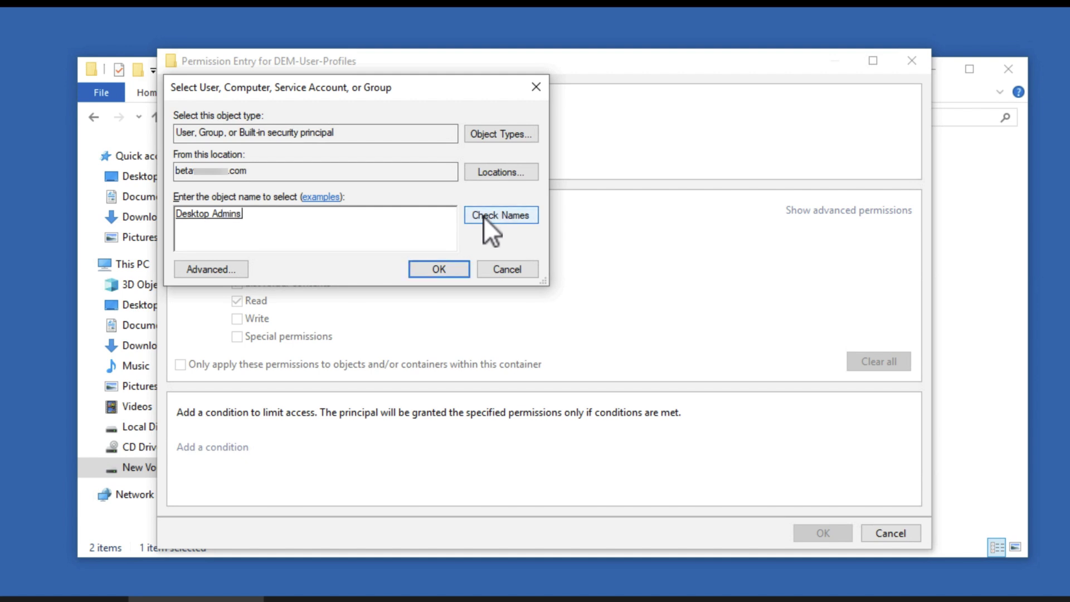
{"action": "left_click", "coordinate": [435, 272]}
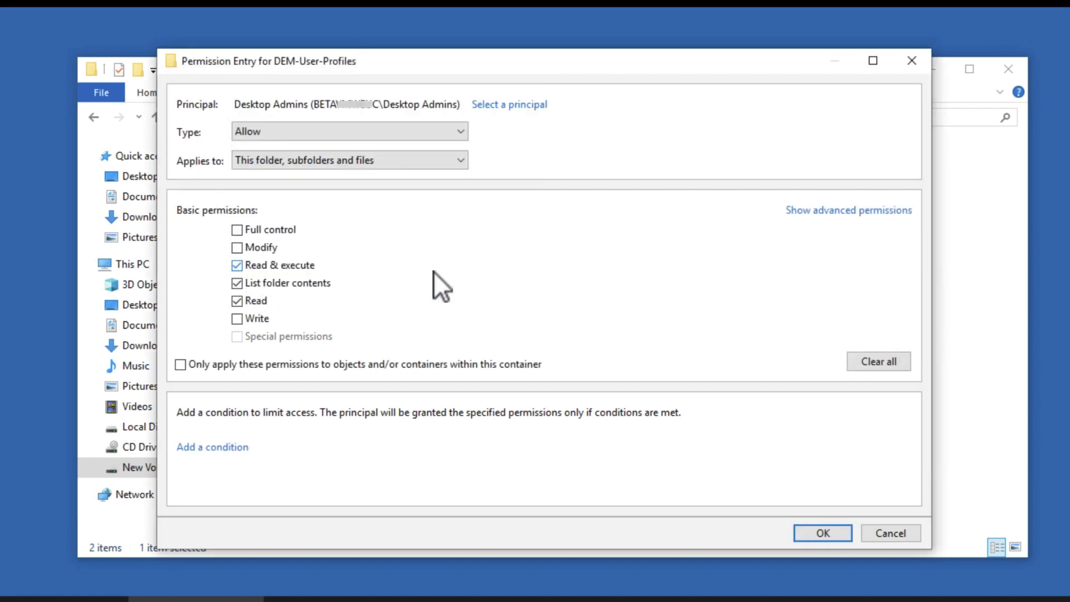
- Grant Desktop Admins Full control, save the entry, then select CREATOR OWNER
{"action": "left_click", "coordinate": [238, 230]}
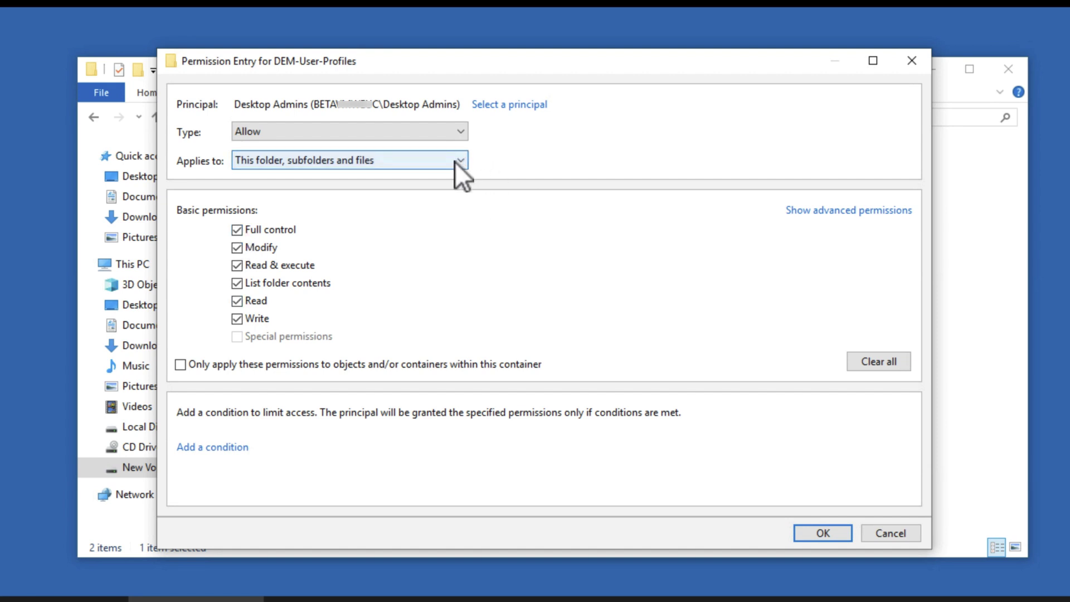
{"action": "left_click", "coordinate": [808, 536]}
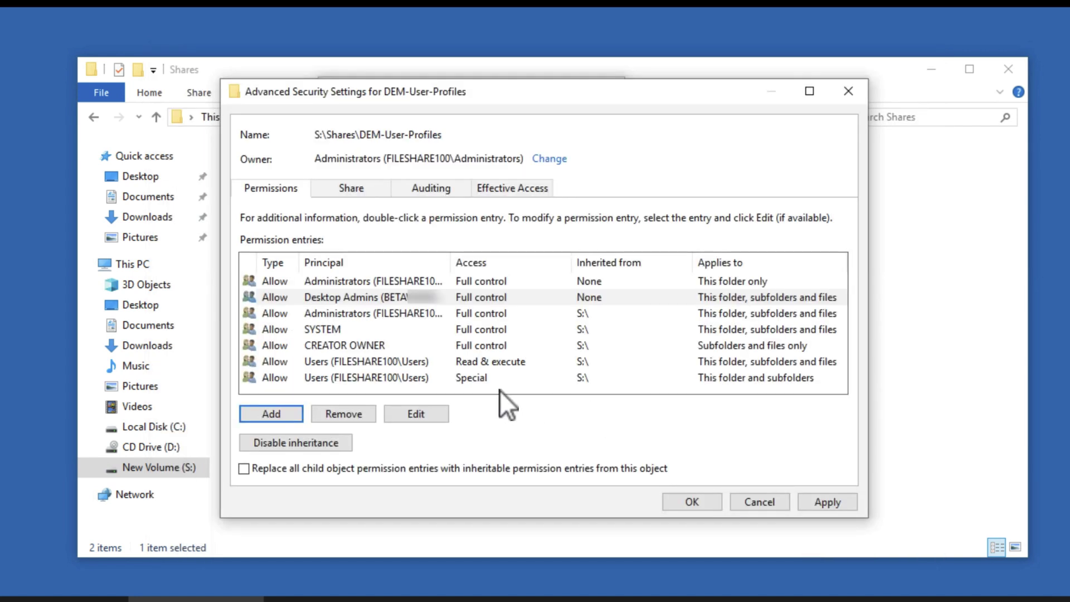
{"action": "left_click", "coordinate": [378, 344]}
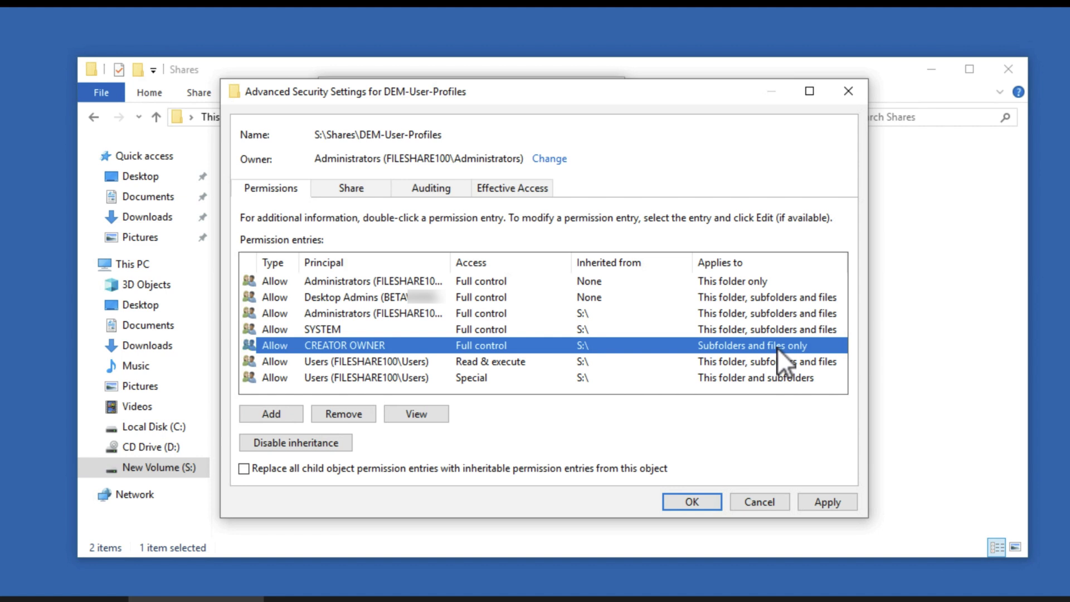
- Add a new permission entry with End User Group 1 as principal
{"action": "left_click", "coordinate": [276, 414]}
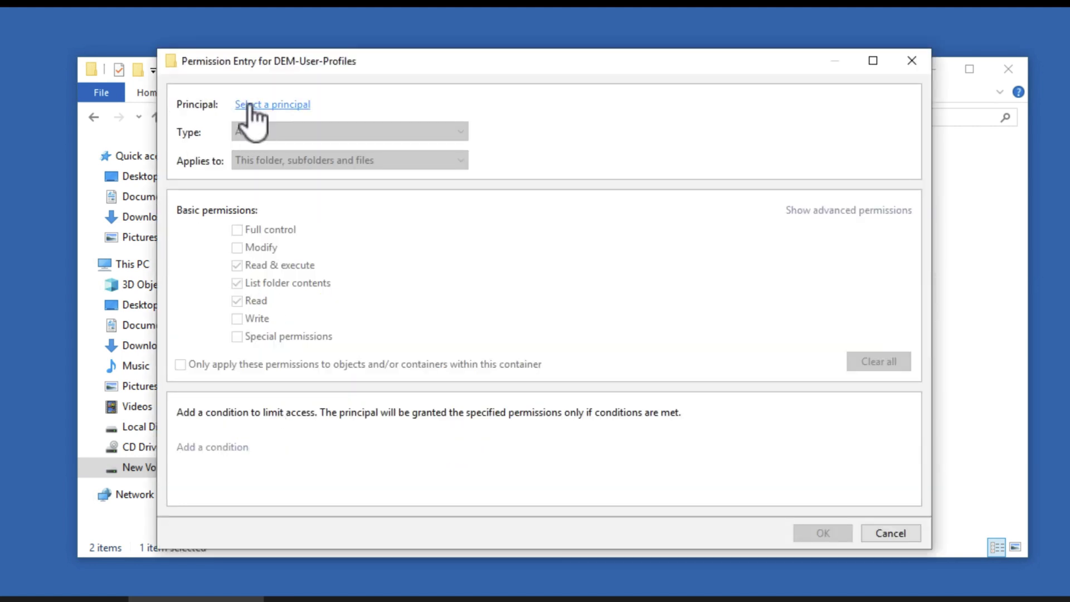
{"action": "left_click", "coordinate": [259, 105]}
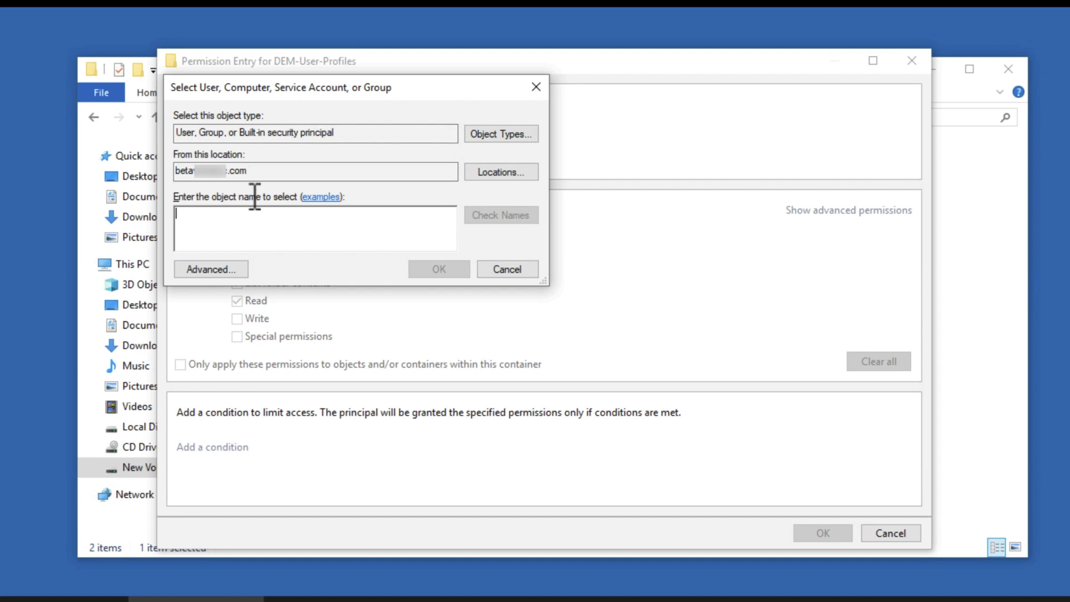
{"action": "type", "text": "E"}
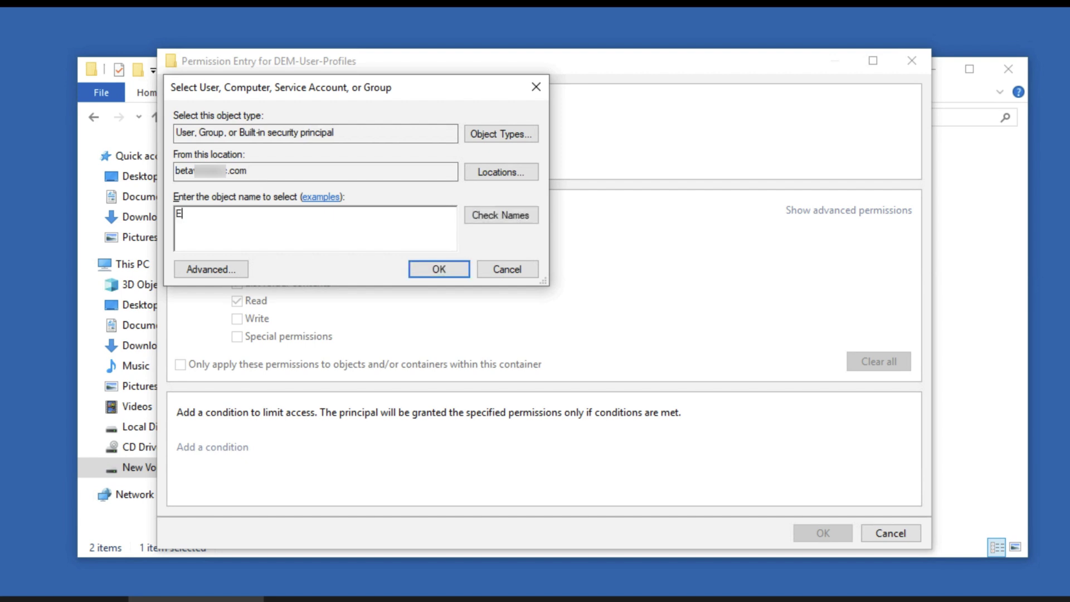
{"action": "type", "text": "nd User"}
{"action": "type", "text": " Group 1"}
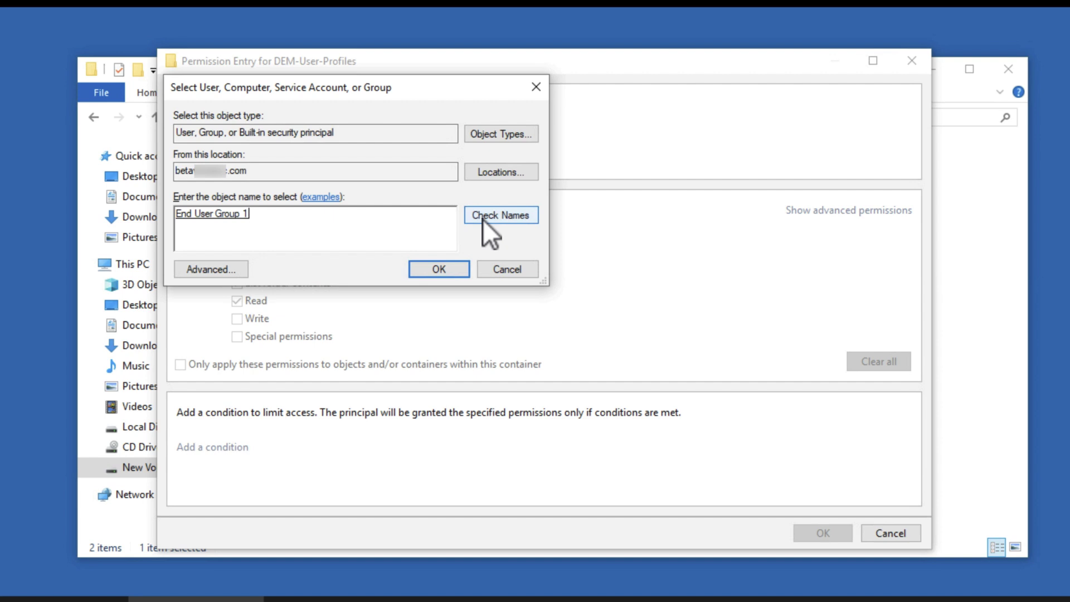
{"action": "left_click", "coordinate": [432, 271]}
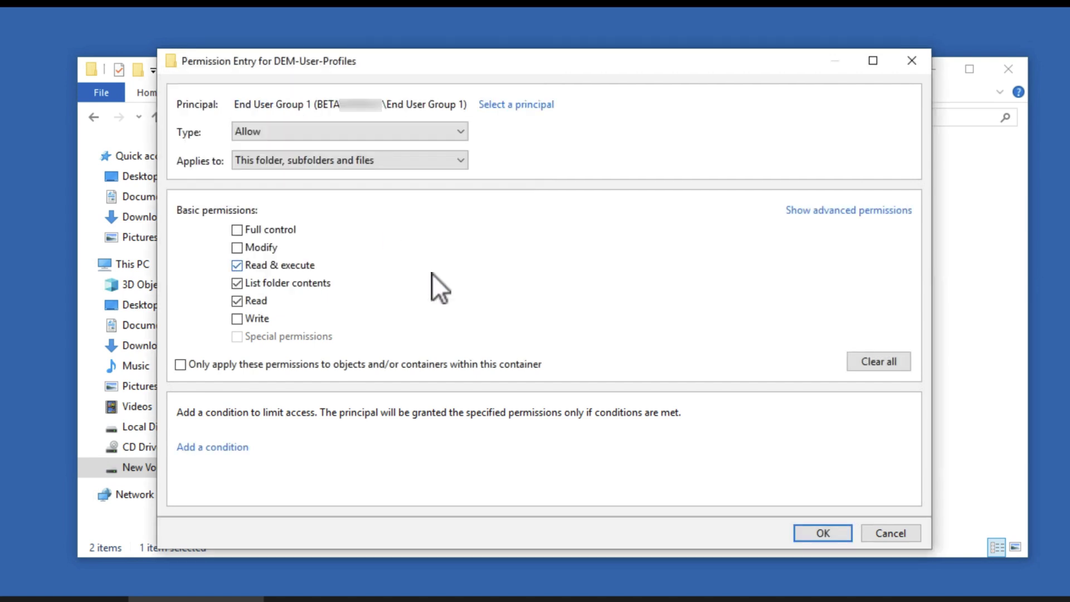
- Limit End User Group 1 to traverse and create-folder rights, this folder only
{"action": "left_click", "coordinate": [801, 211]}
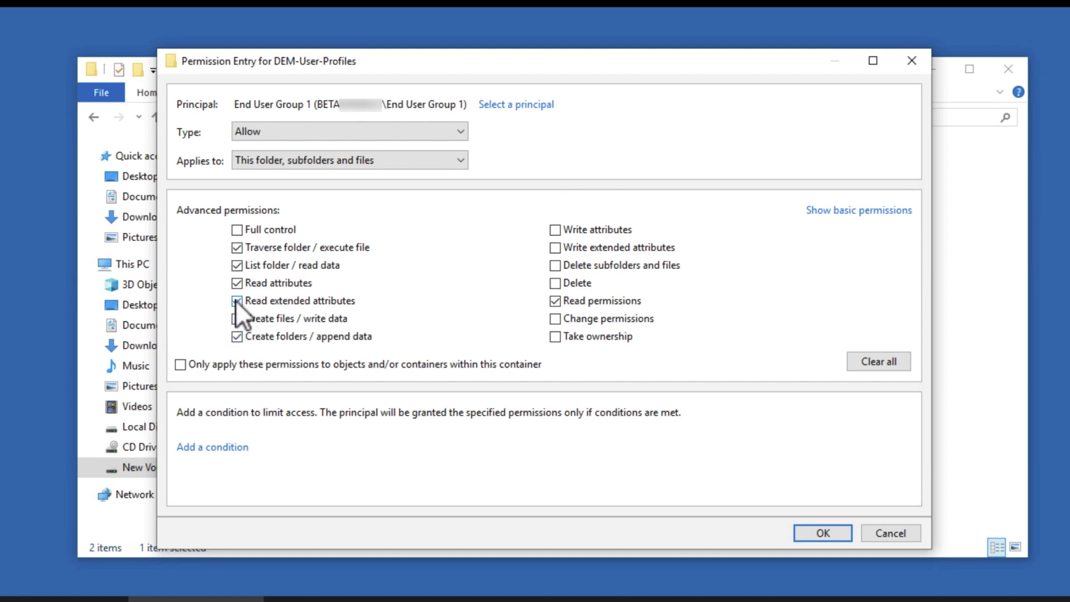
{"action": "left_click", "coordinate": [236, 265]}
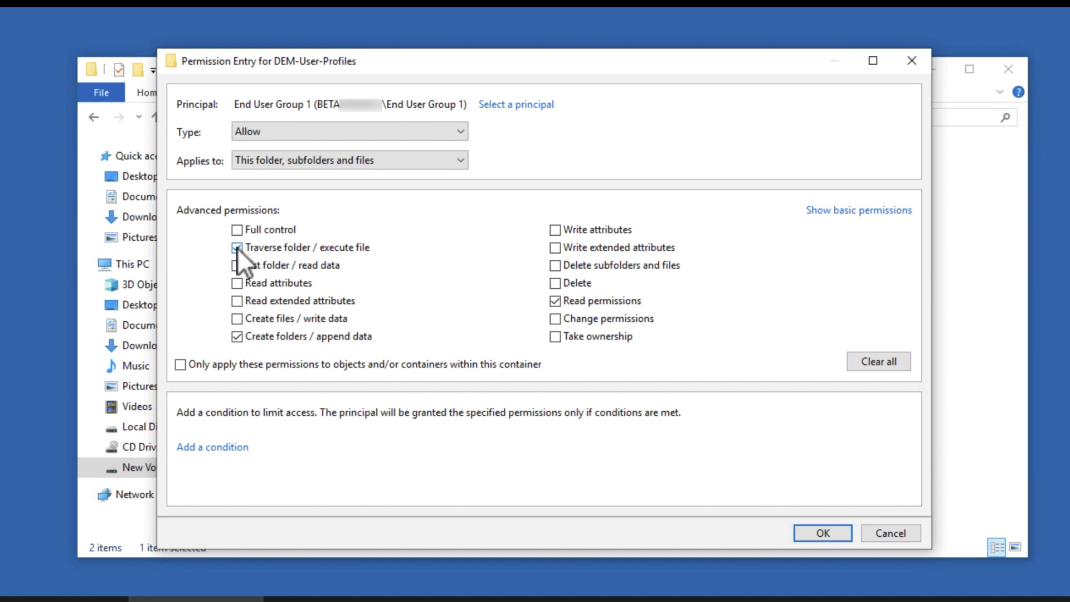
{"action": "left_click", "coordinate": [555, 301]}
{"action": "left_click", "coordinate": [461, 161]}
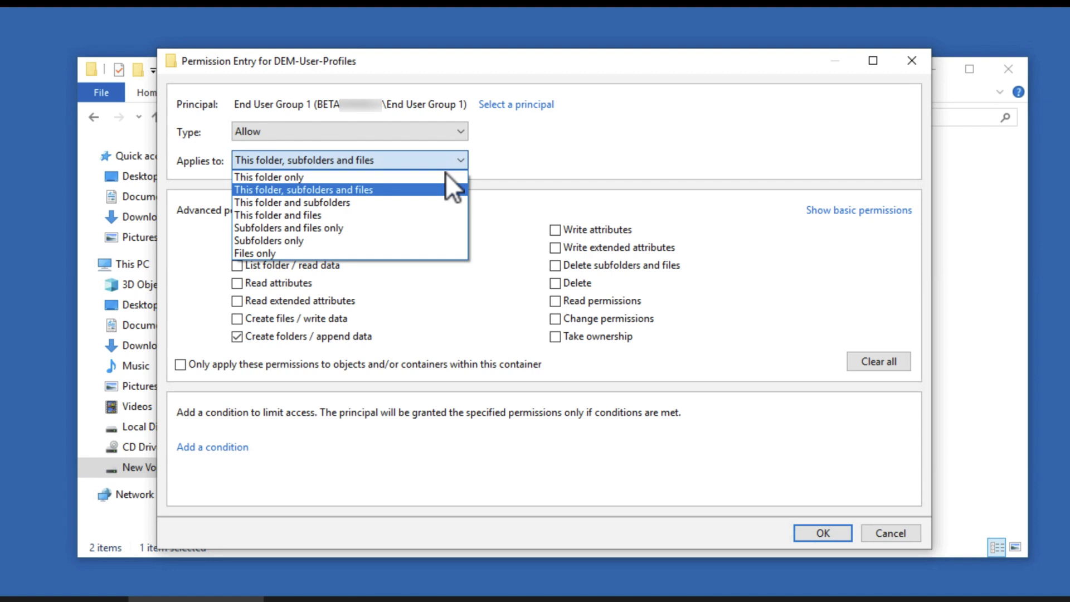
{"action": "left_click", "coordinate": [440, 177]}
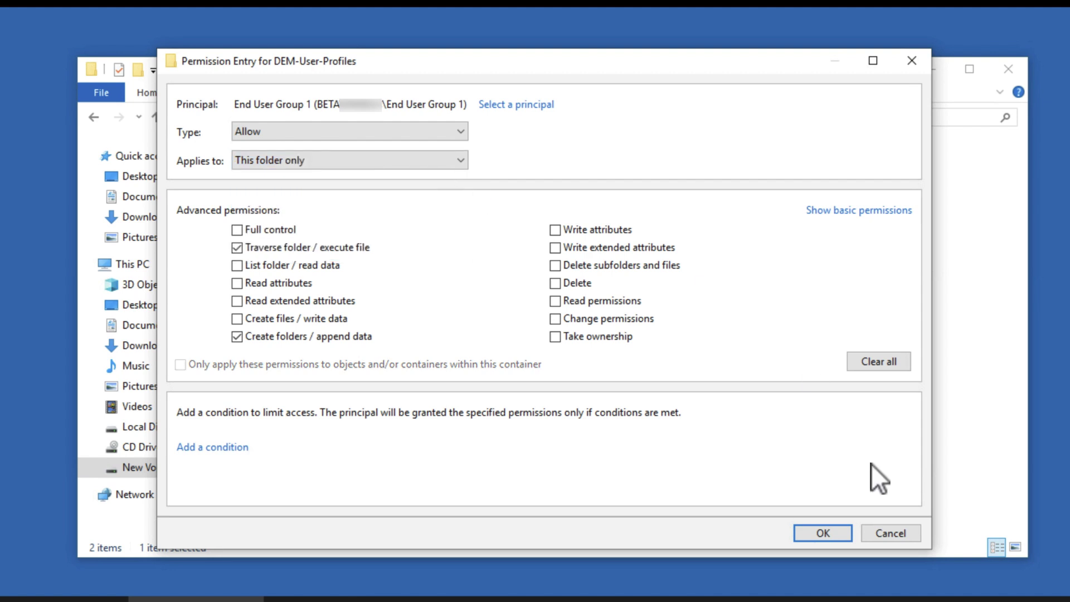
- Save the End User Group 1 entry and add another naming End User Computers
{"action": "left_click", "coordinate": [824, 533]}
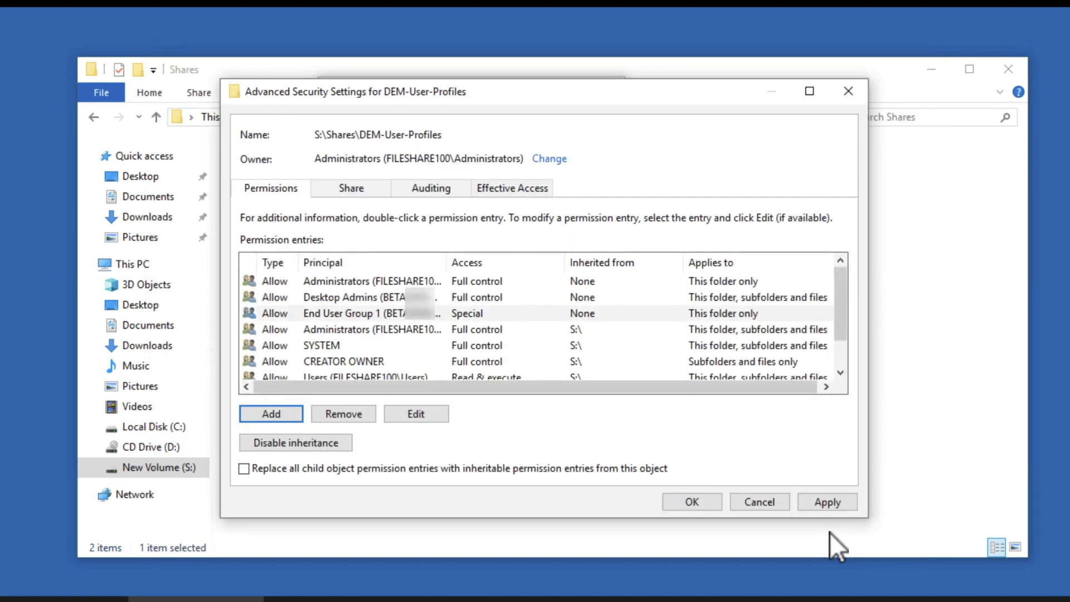
{"action": "left_click", "coordinate": [296, 416]}
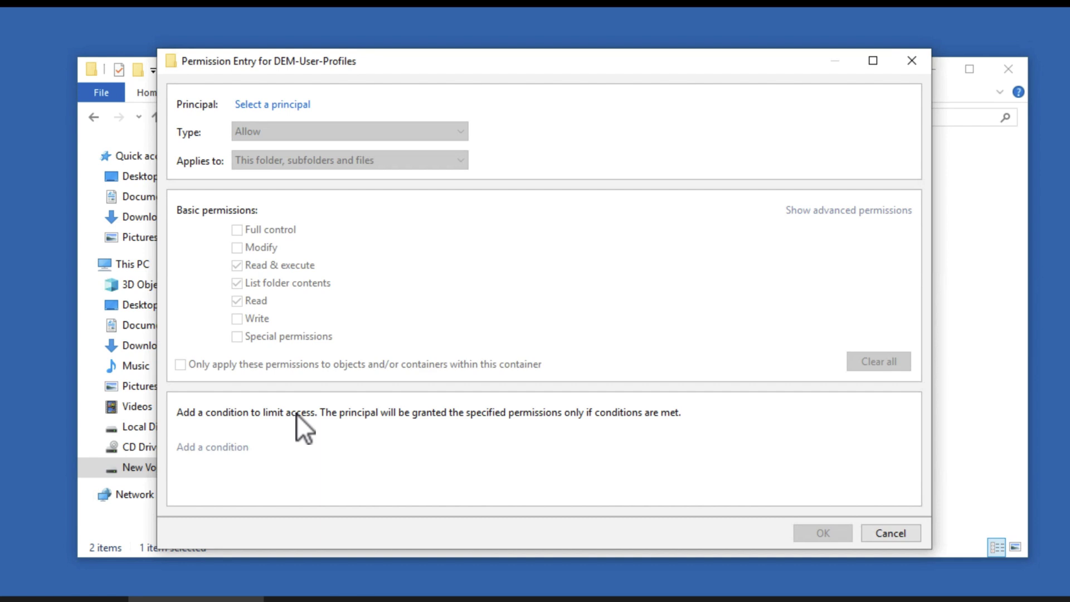
{"action": "left_click", "coordinate": [280, 104]}
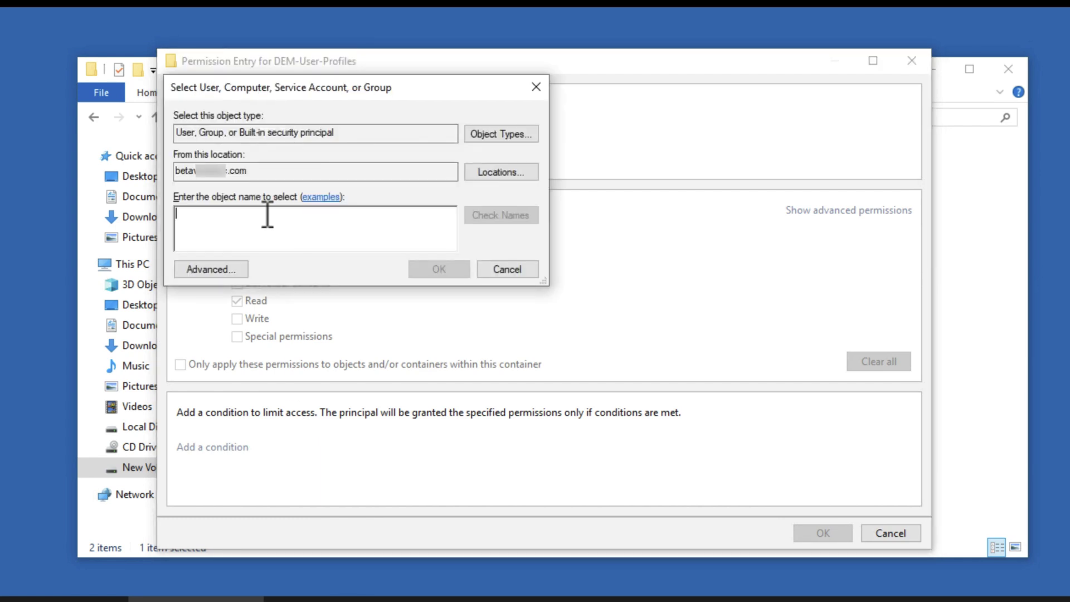
{"action": "type", "text": "End"}
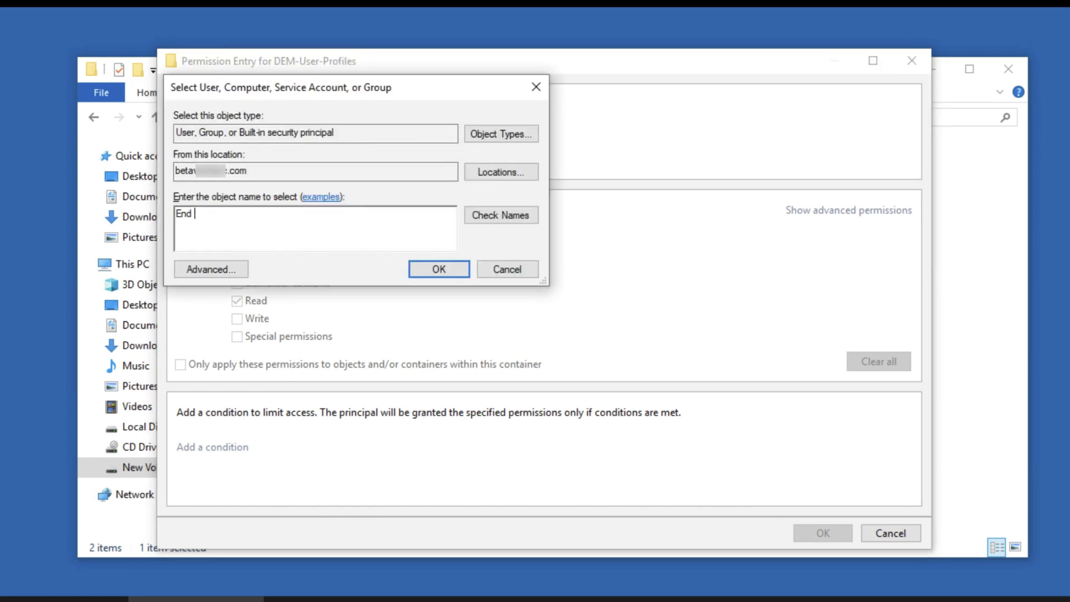
{"action": "type", "text": " User C"}
{"action": "left_click", "coordinate": [482, 217]}
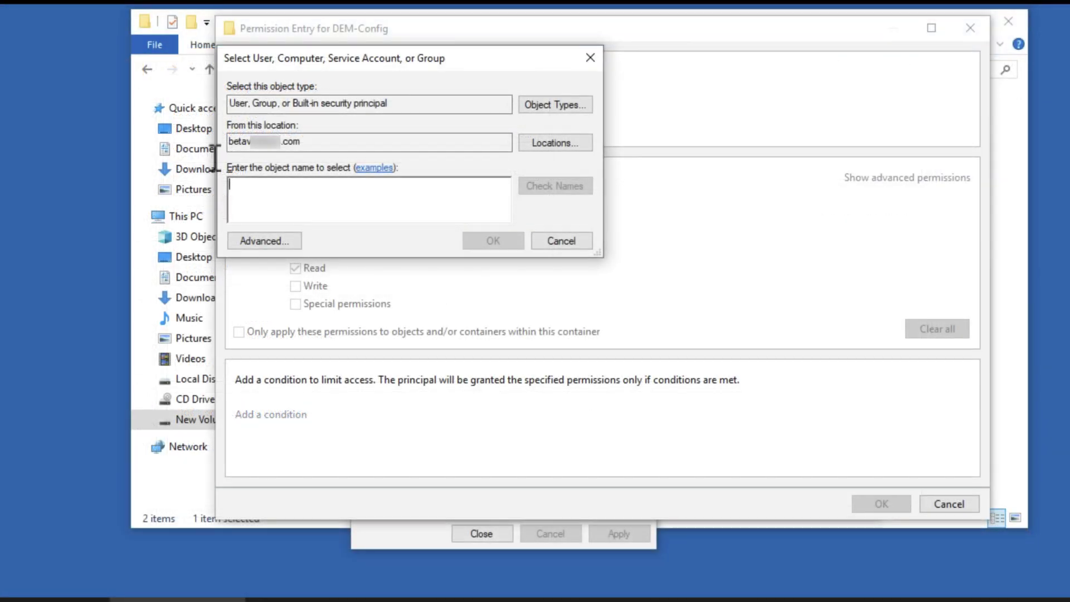
{"action": "type", "text": "Auth"}
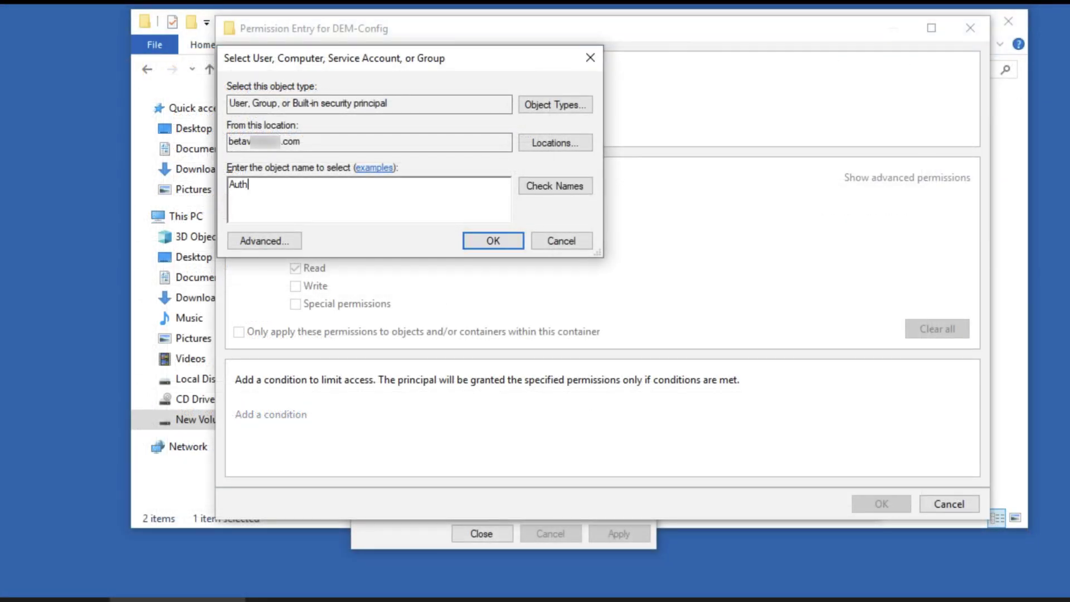
{"action": "type", "text": "enticated"}
{"action": "type", "text": " U"}
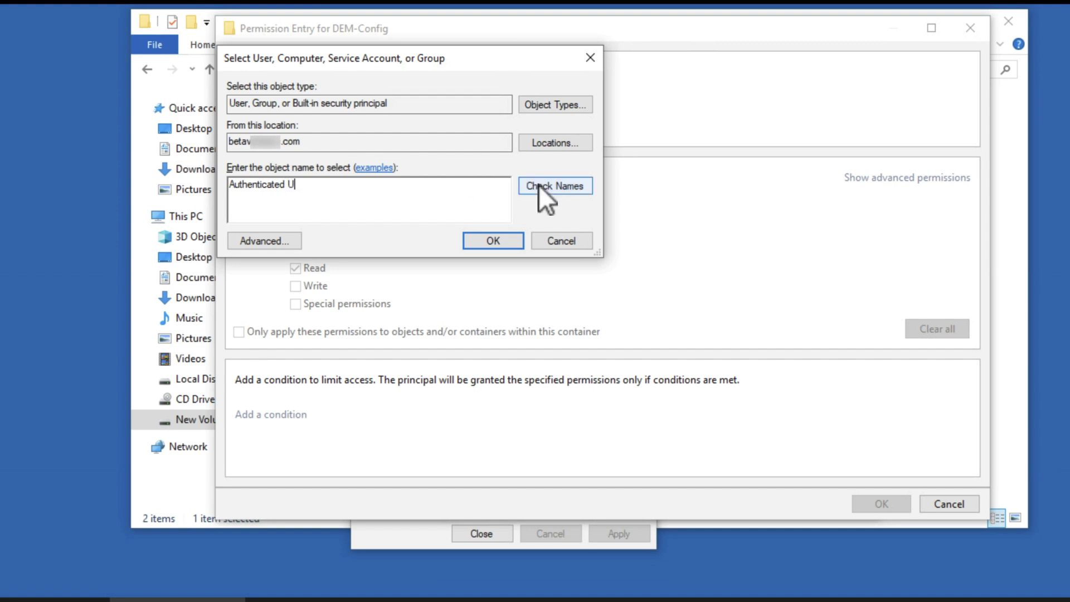
{"action": "left_click", "coordinate": [538, 184]}
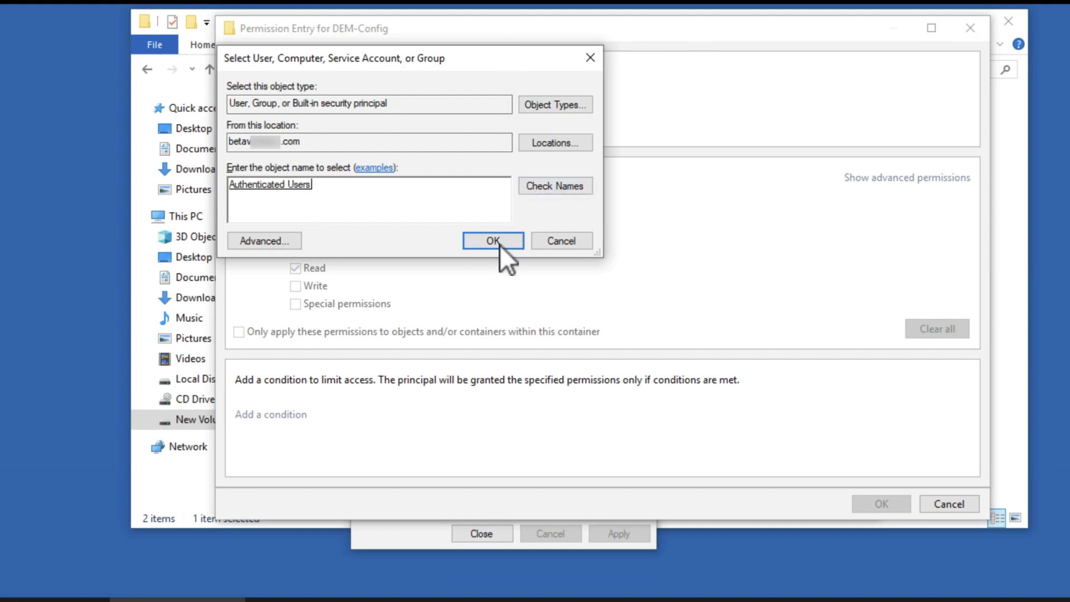
{"action": "left_click", "coordinate": [500, 246]}
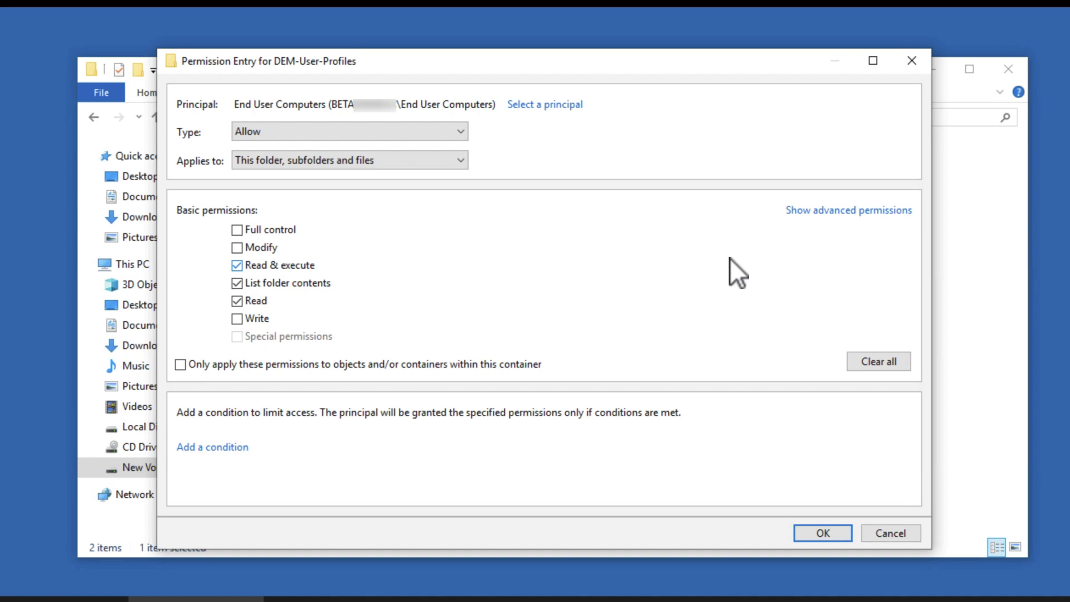
- Give End User Computers only Create folders / append data, applied to this folder only
{"action": "left_click", "coordinate": [843, 213]}
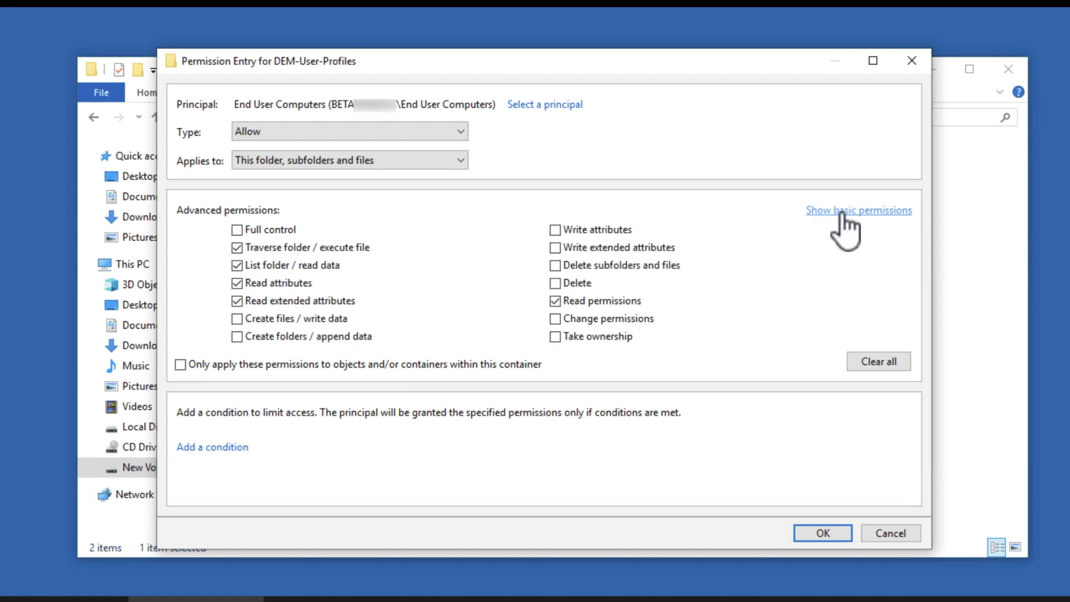
{"action": "left_click", "coordinate": [238, 336]}
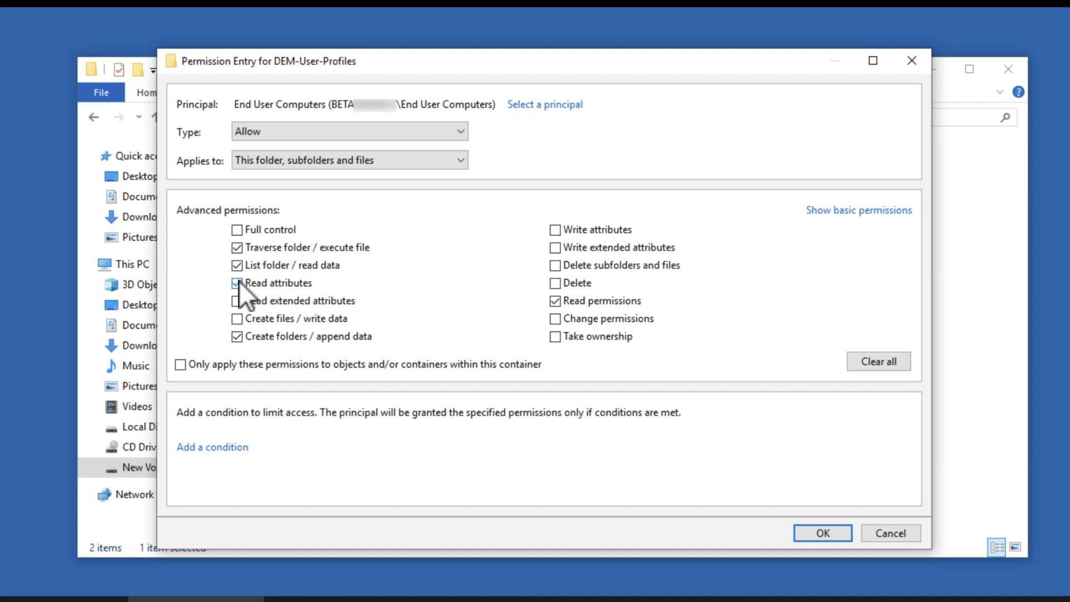
{"action": "left_click", "coordinate": [239, 281]}
{"action": "left_click", "coordinate": [240, 248]}
{"action": "left_click", "coordinate": [556, 300]}
{"action": "left_click", "coordinate": [459, 160]}
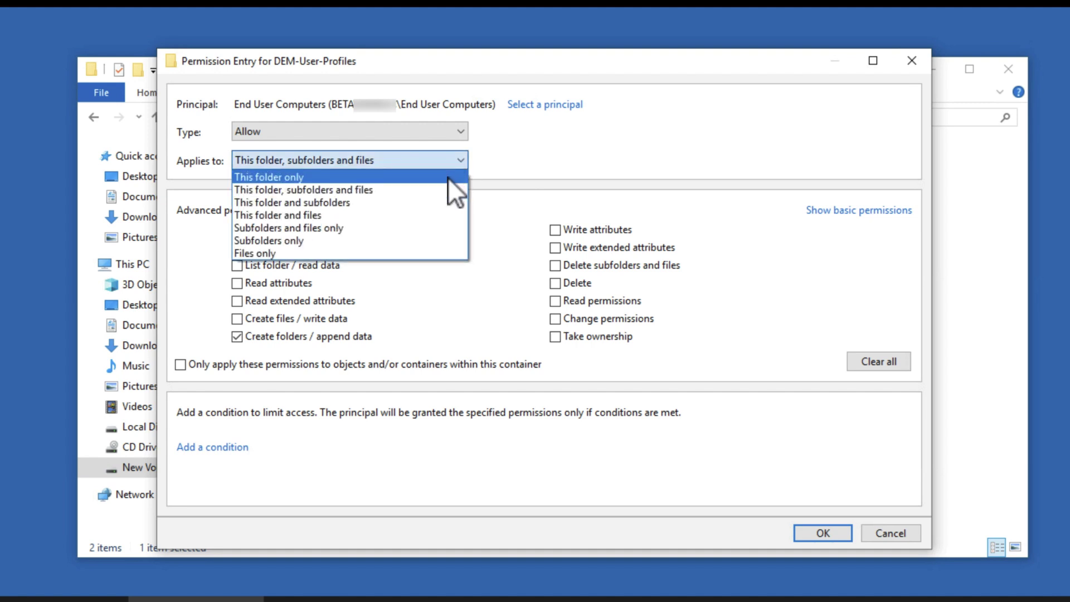
{"action": "left_click", "coordinate": [448, 178]}
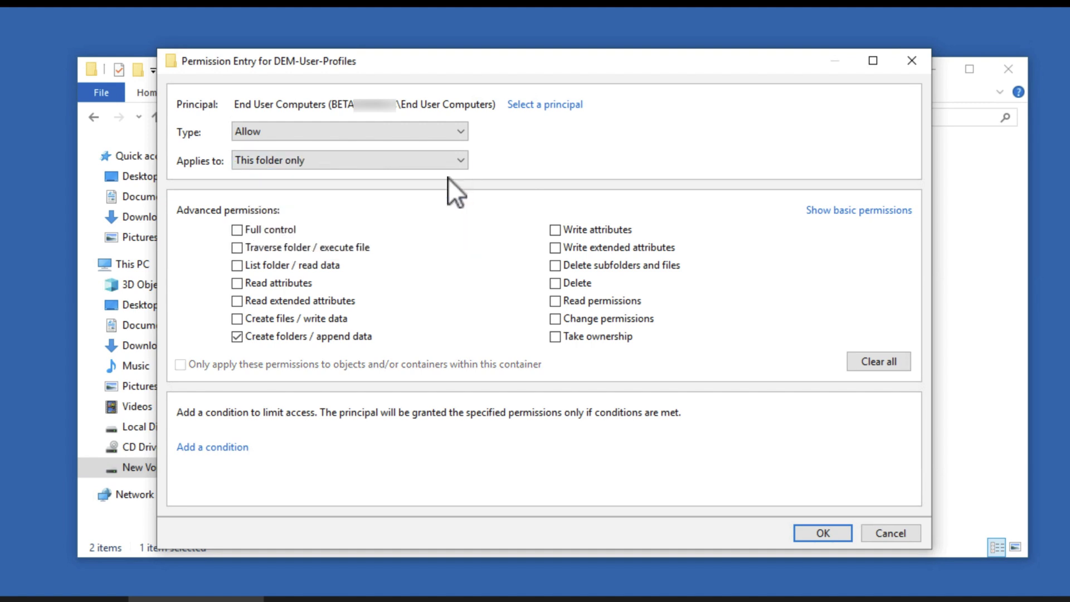
- Save the entry and close the Advanced Security and Properties dialogs
{"action": "left_click", "coordinate": [819, 531]}
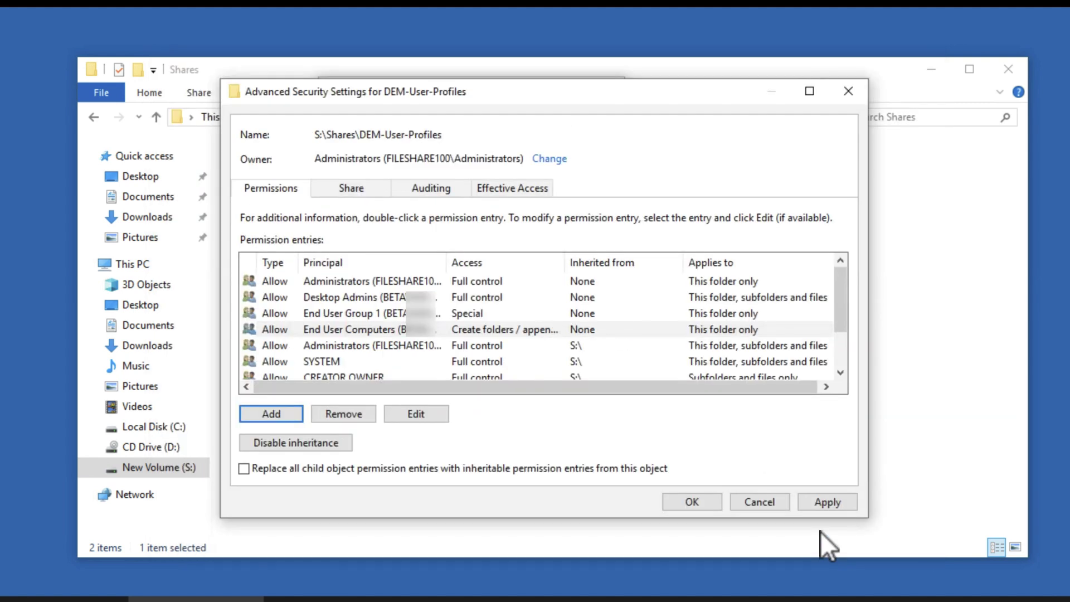
{"action": "left_click", "coordinate": [703, 501]}
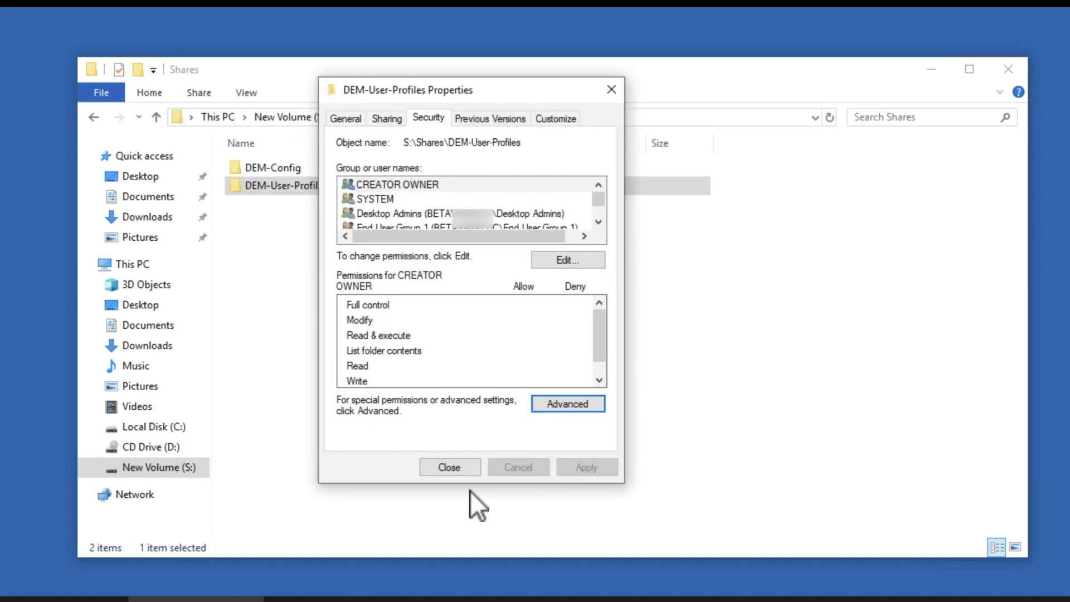
{"action": "left_click", "coordinate": [449, 467]}
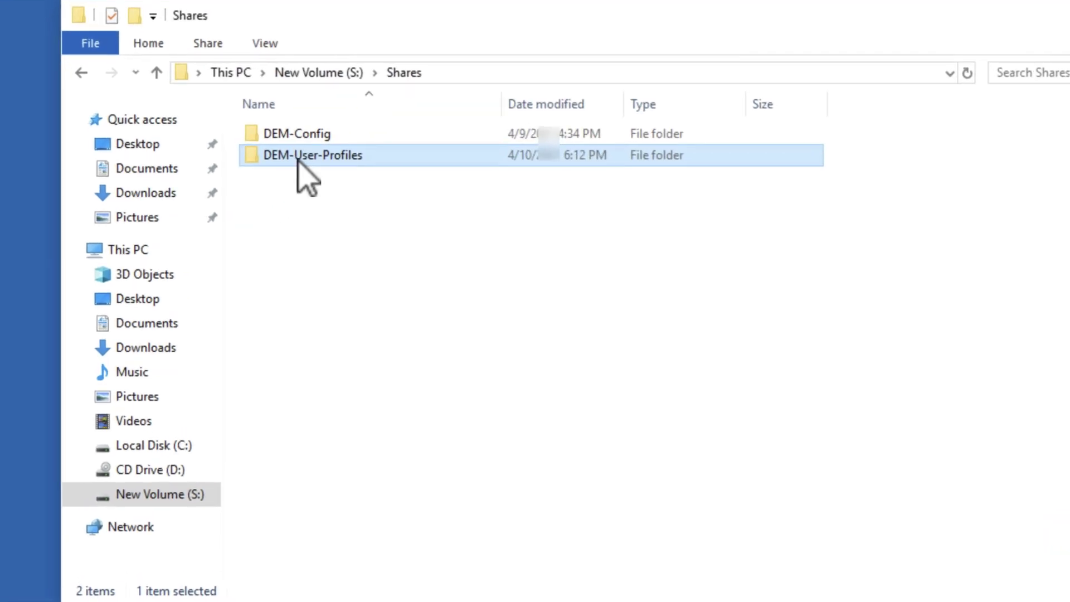
- Browse a user's profile Archives, viewing Applications and then the Windows Settings zip archives
{"action": "double_click", "coordinate": [292, 161]}
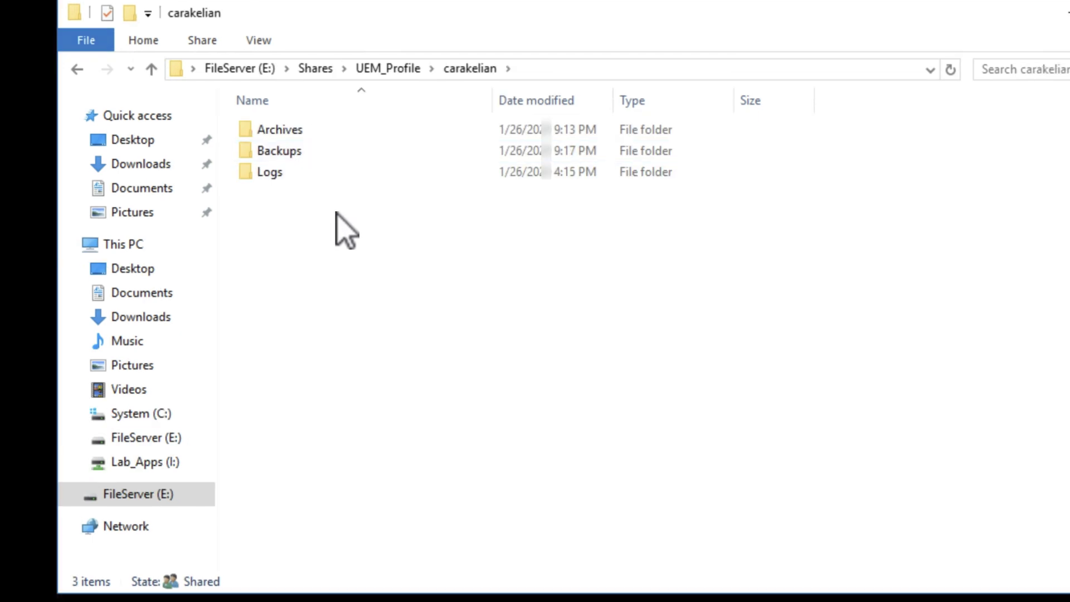
{"action": "double_click", "coordinate": [284, 129]}
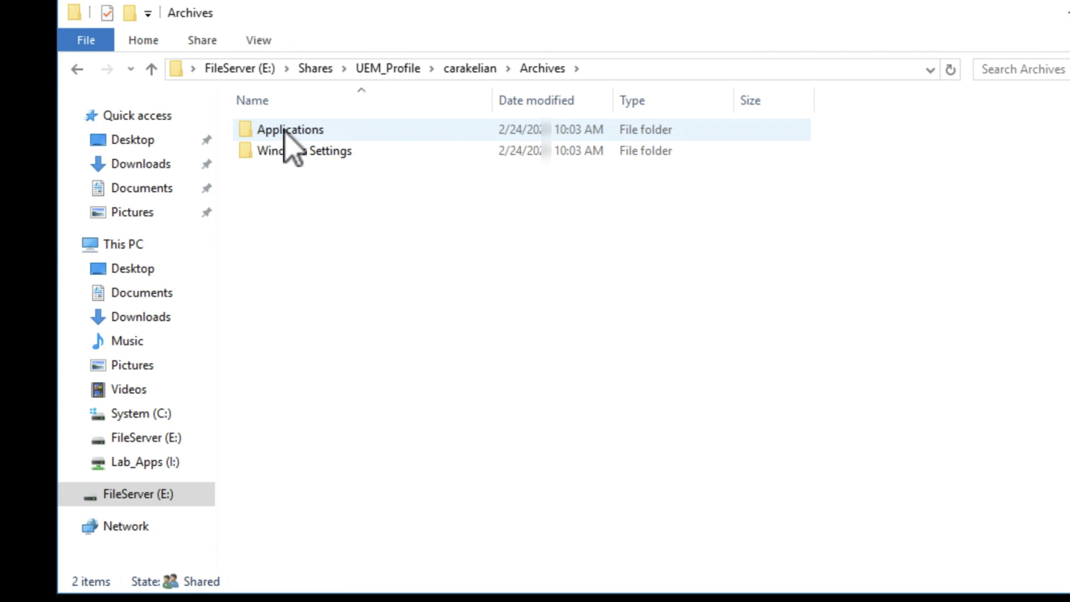
{"action": "double_click", "coordinate": [298, 132]}
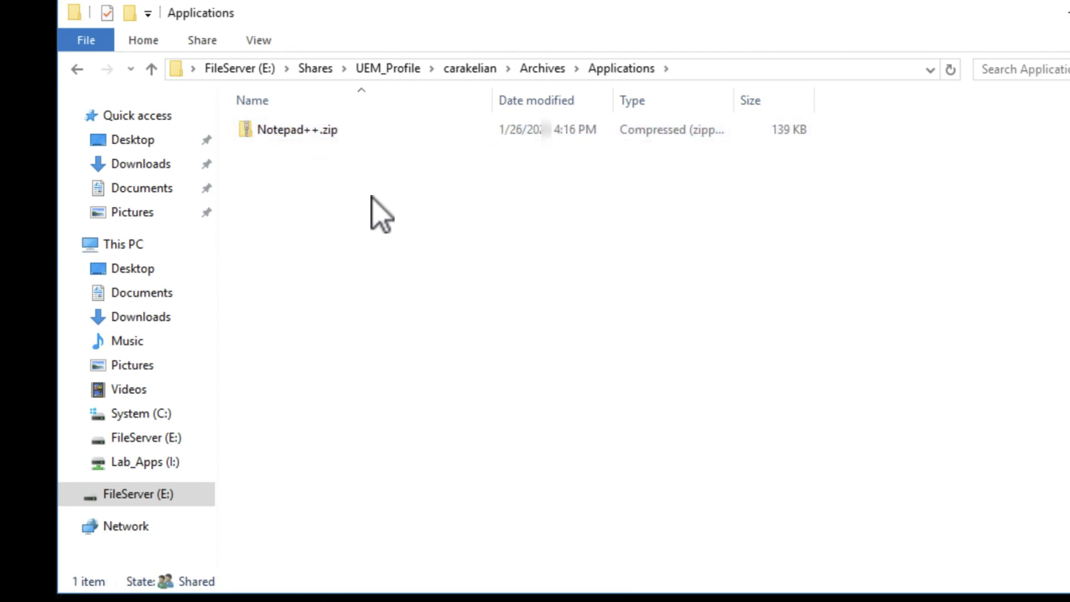
{"action": "left_click", "coordinate": [476, 68]}
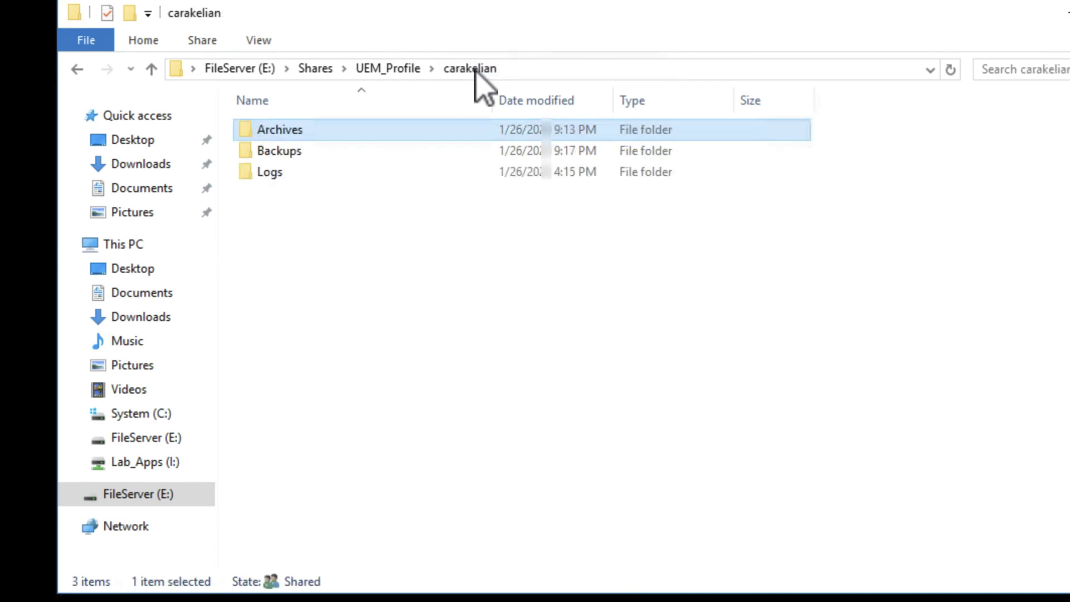
{"action": "double_click", "coordinate": [292, 134]}
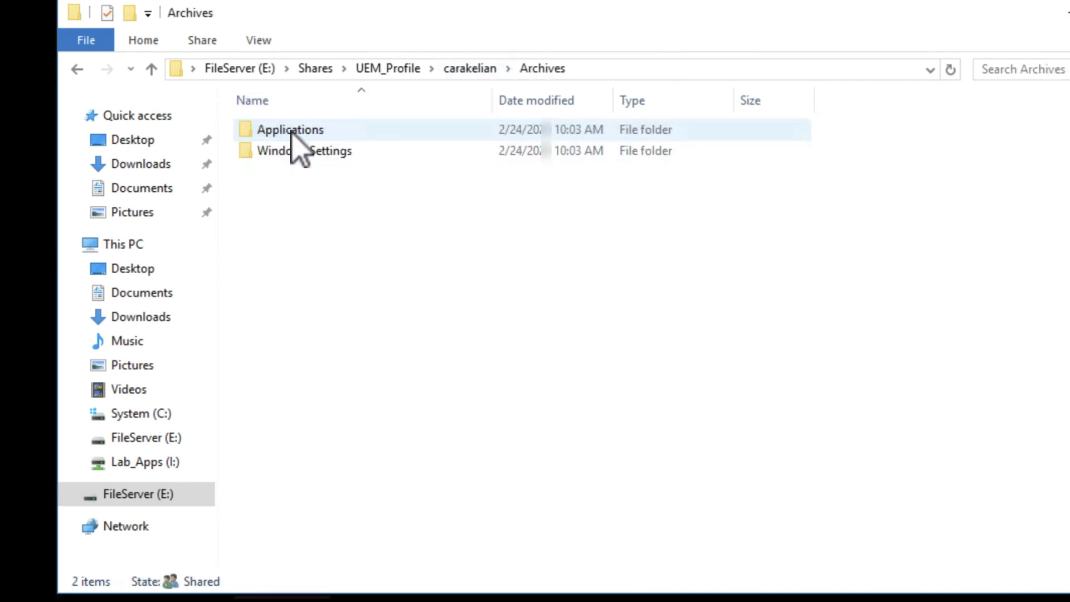
{"action": "double_click", "coordinate": [291, 152]}
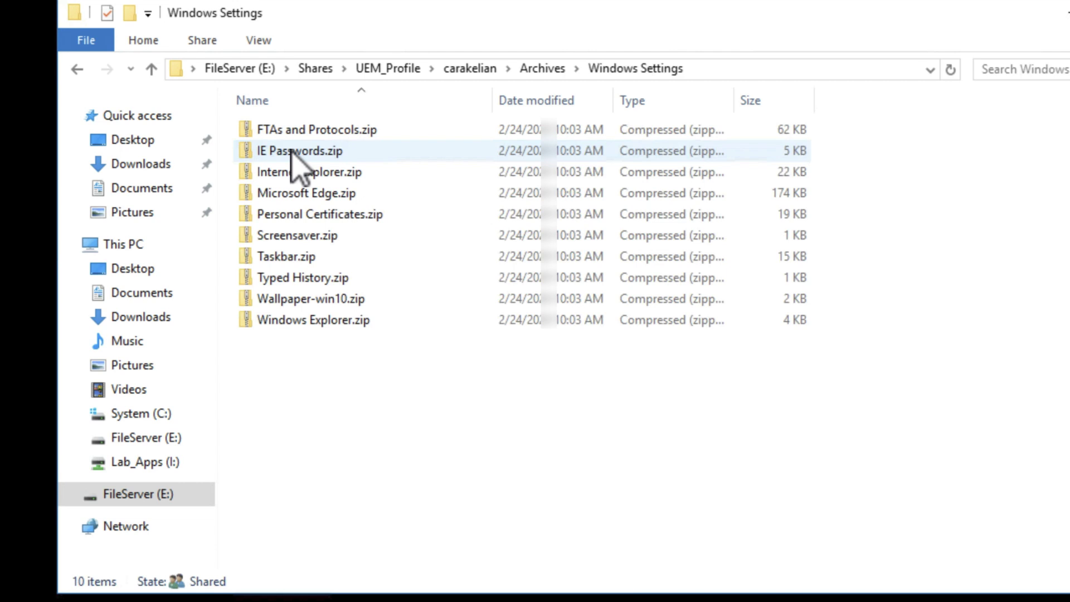